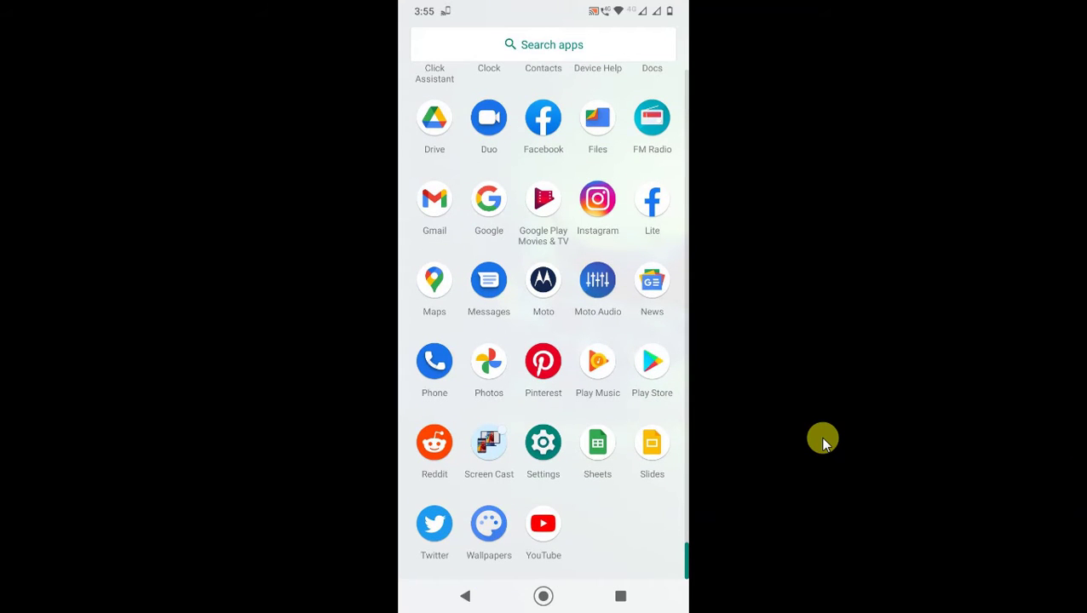
Launch the Google Play Store from the app drawer
left_click(648, 354)
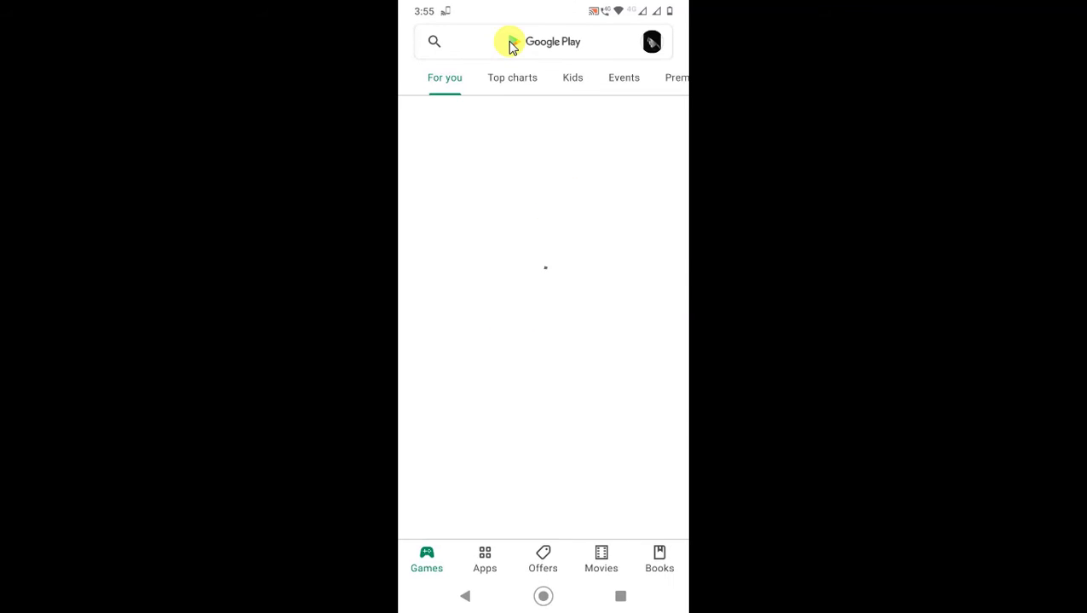
Search the Play Store for 'drive' and open the Google Drive app
left_click(510, 46)
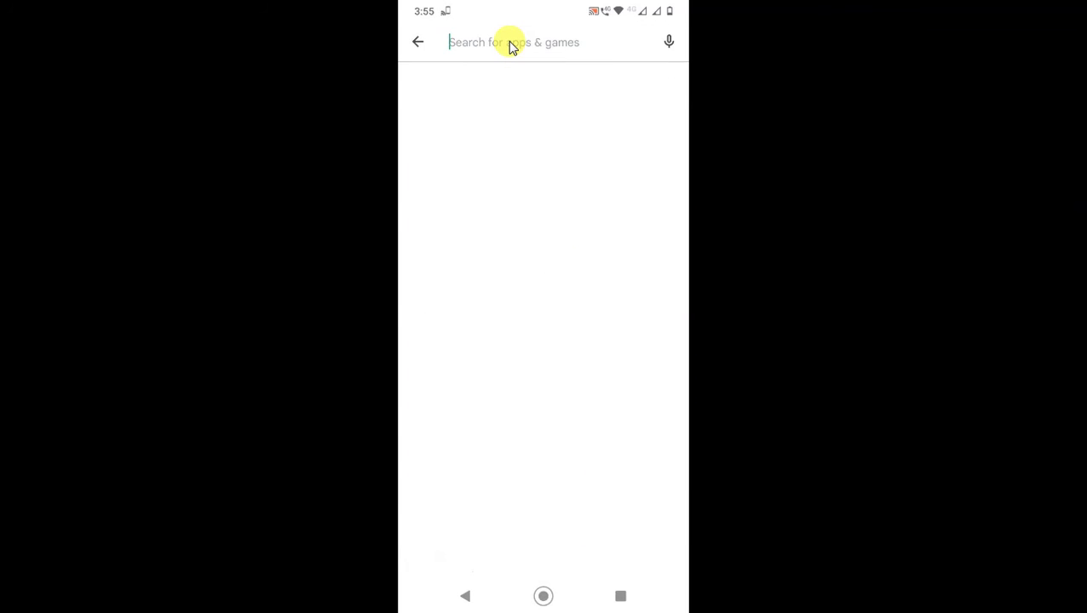
type("drive")
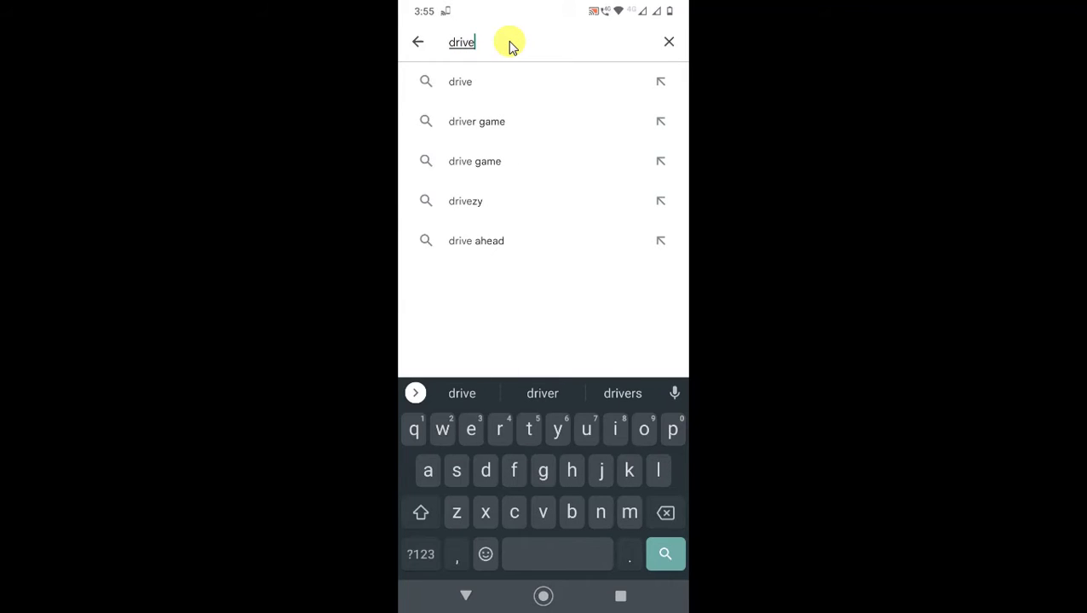
key("Return")
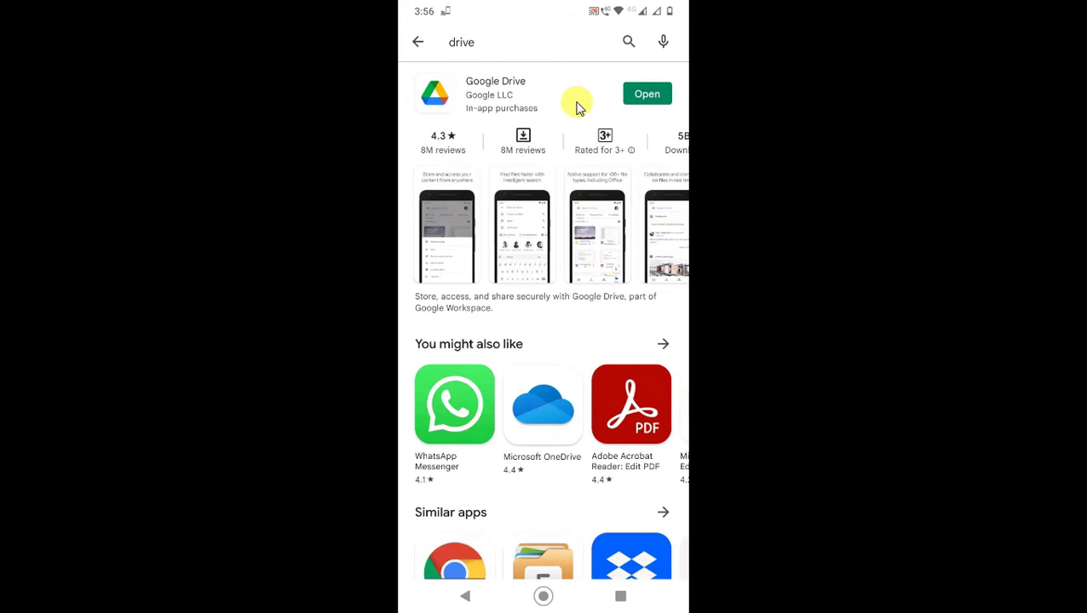
left_click(583, 170)
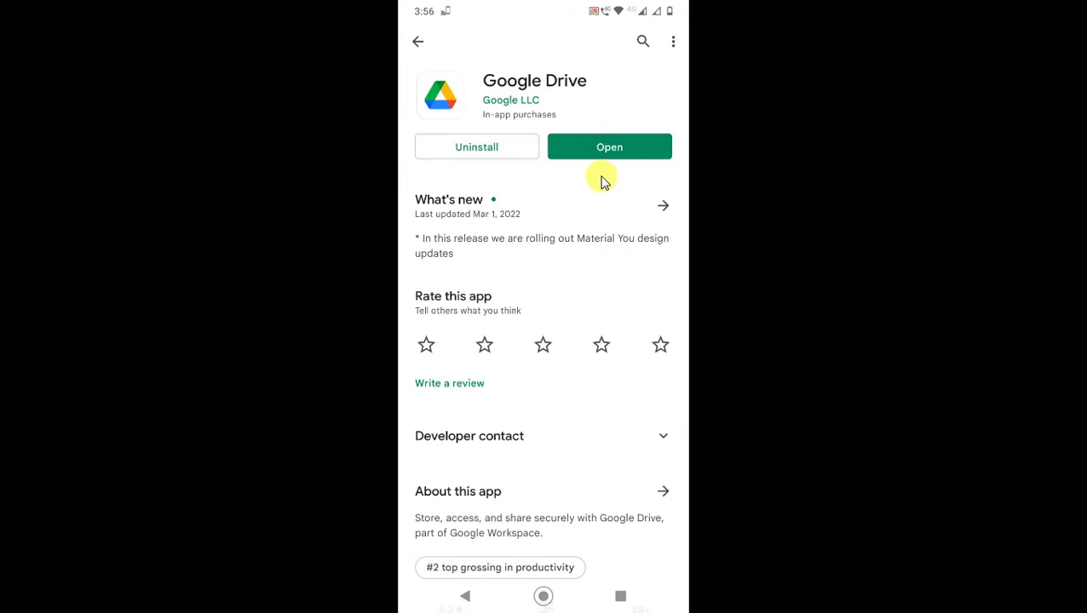
left_click(558, 159)
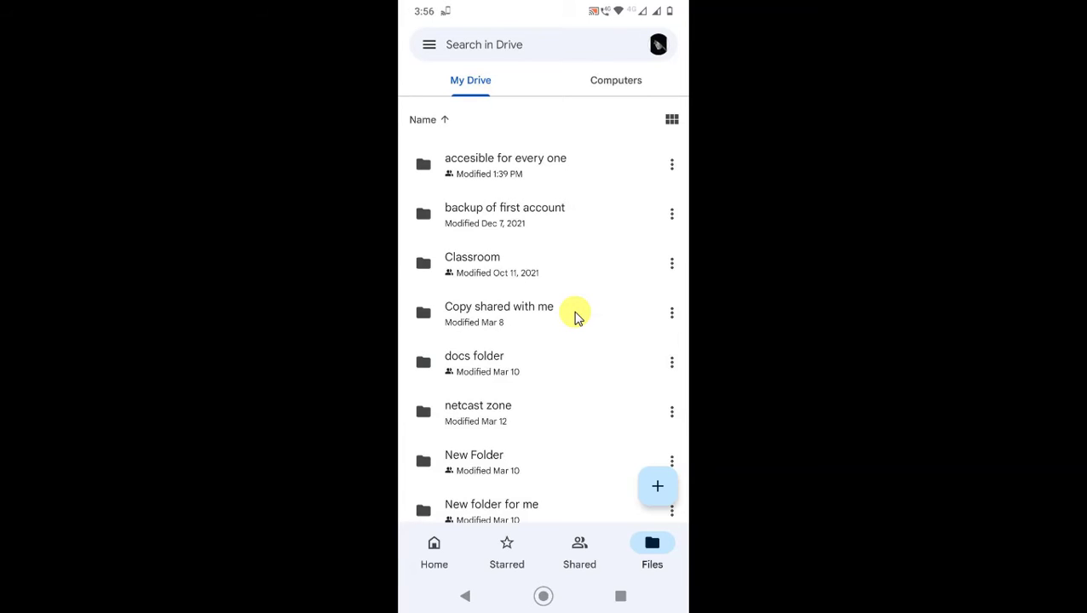
View the signed-in Google account details, then close the panel back to My Drive
left_click(659, 47)
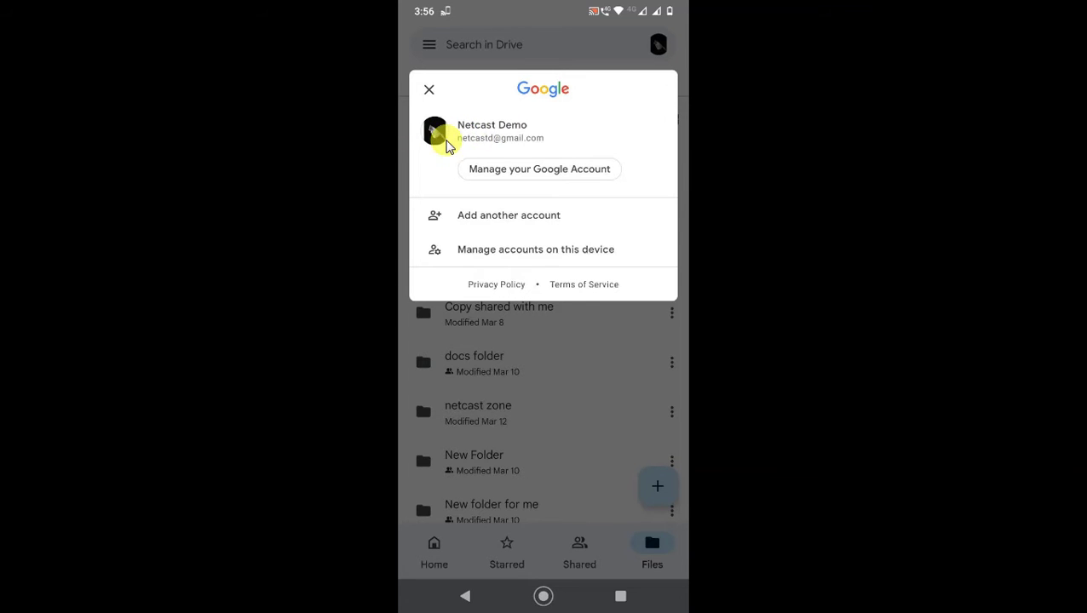
left_click(619, 313)
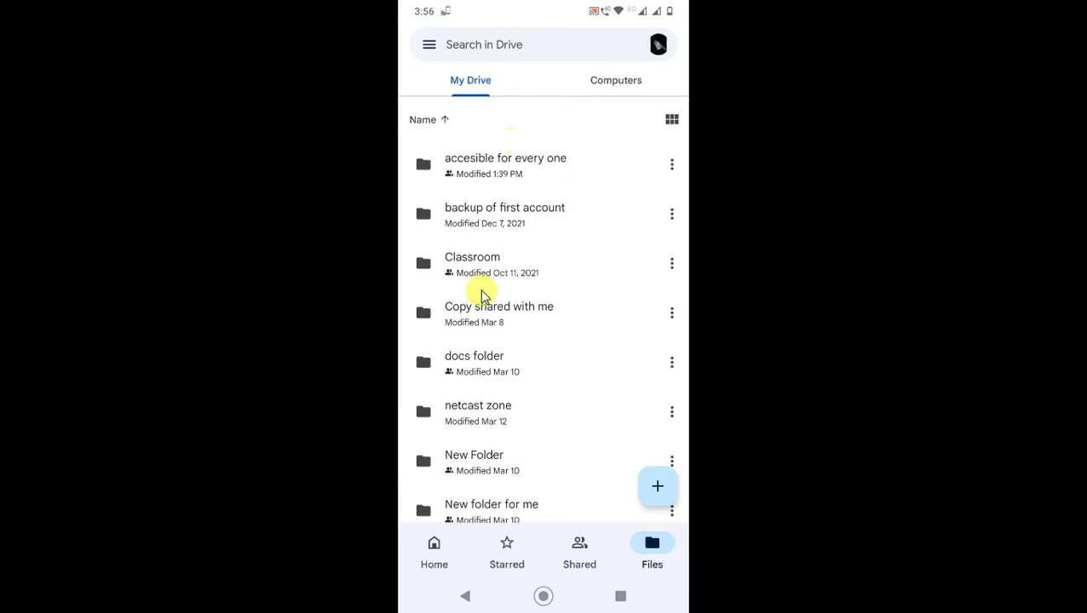
scroll(497, 111, "down", 1)
scroll(493, 105, "up", 1)
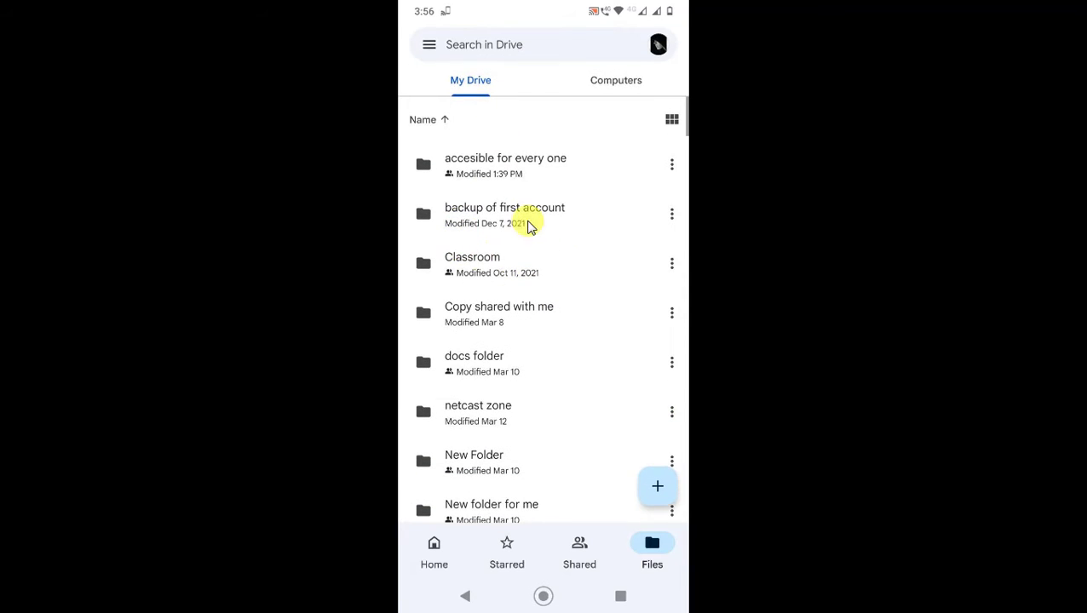
left_click(606, 96)
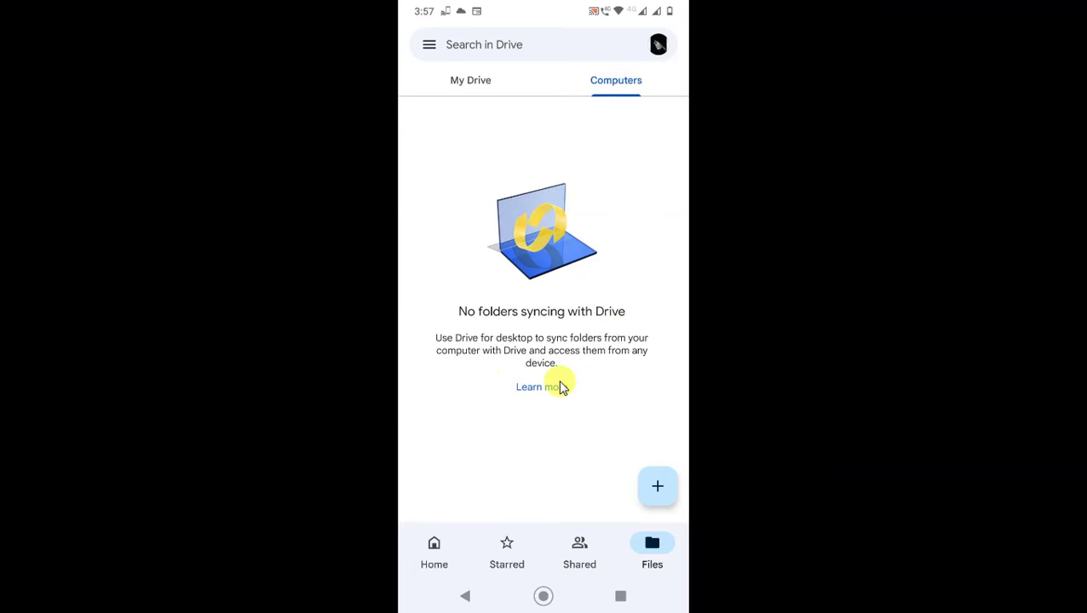
left_click(467, 83)
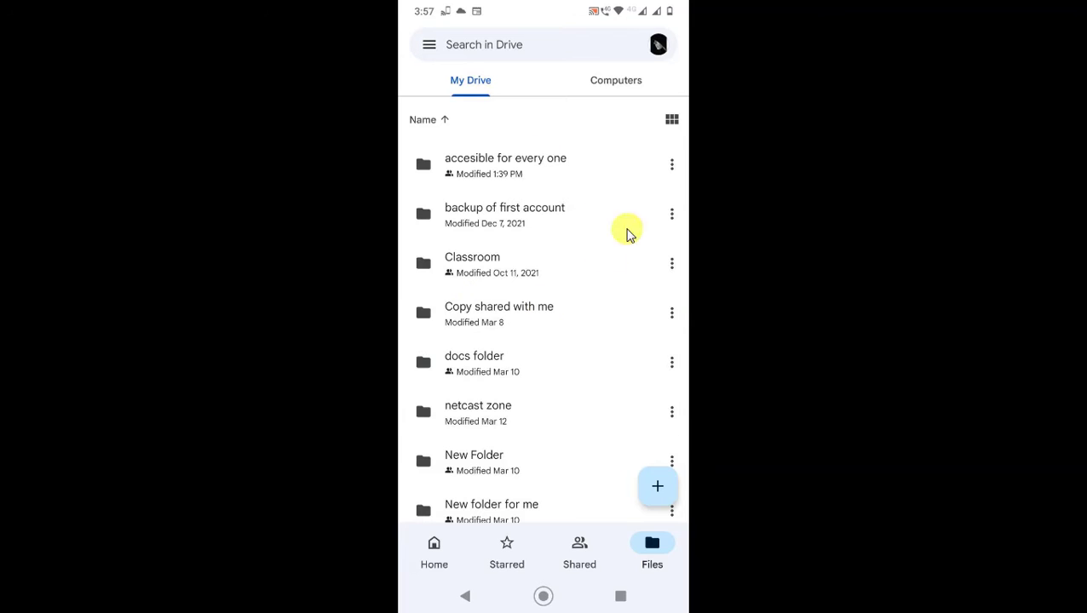
scroll(546, 307, "down", 5)
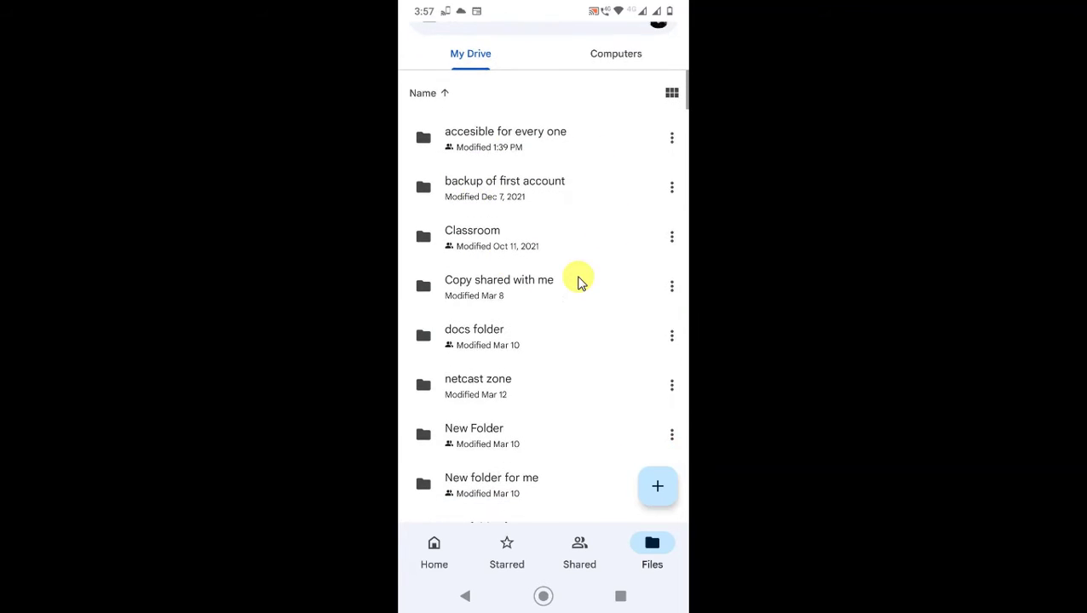
scroll(547, 308, "down", 20)
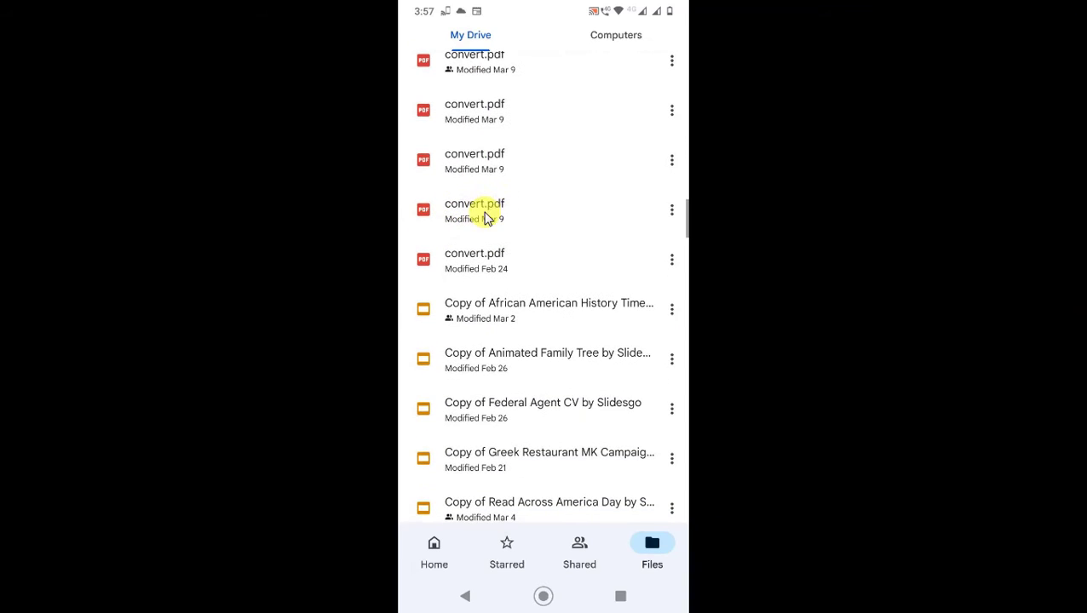
scroll(538, 313, "down", 9)
scroll(471, 330, "down", 5)
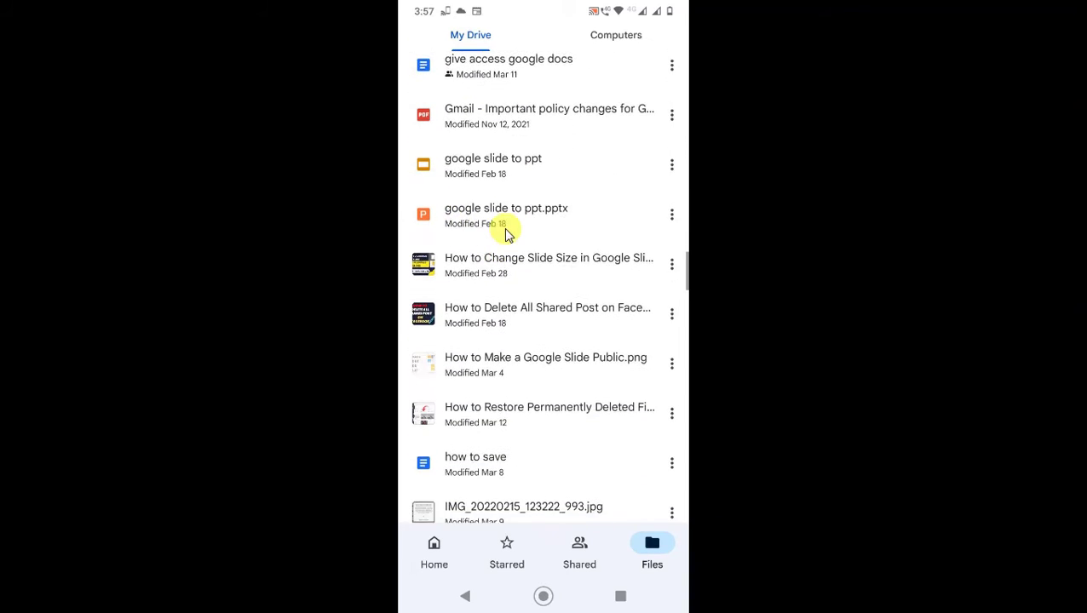
left_click(514, 315)
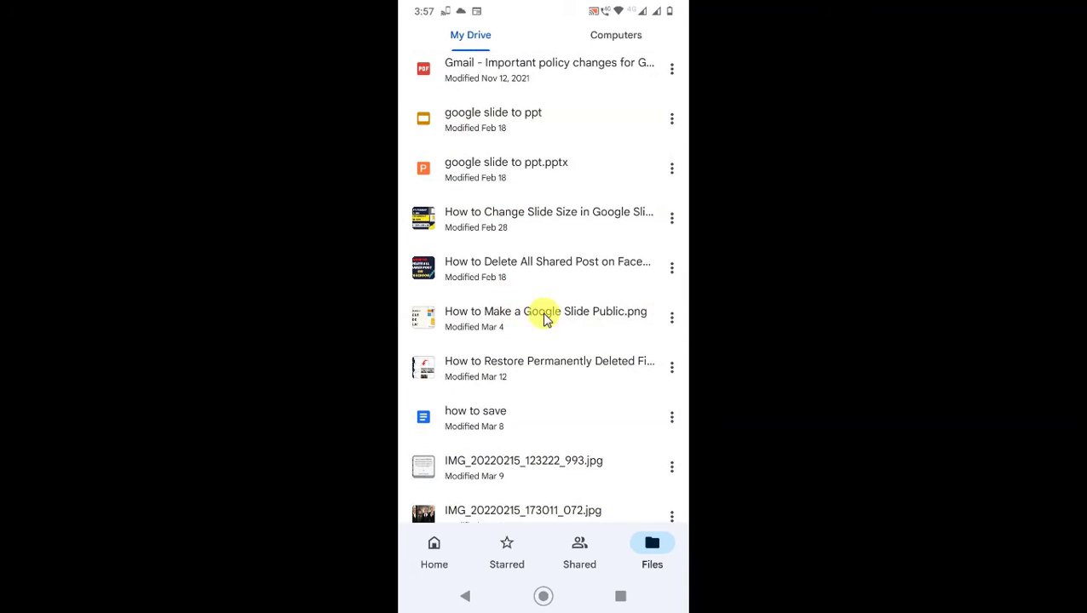
scroll(541, 467, "down", 7)
scroll(539, 460, "down", 7)
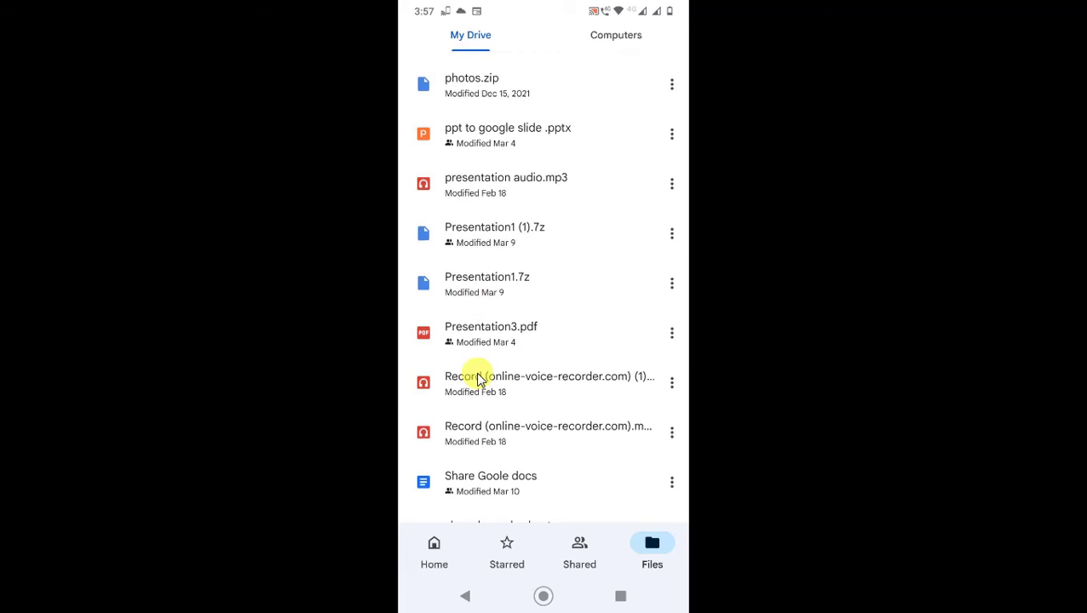
scroll(478, 376, "down", 7)
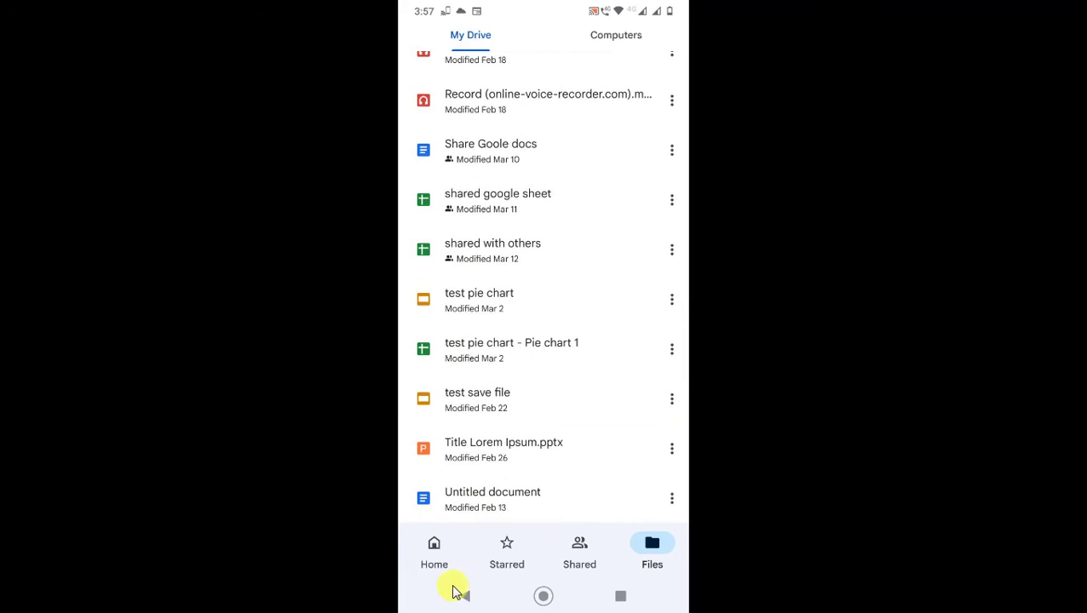
left_click(436, 556)
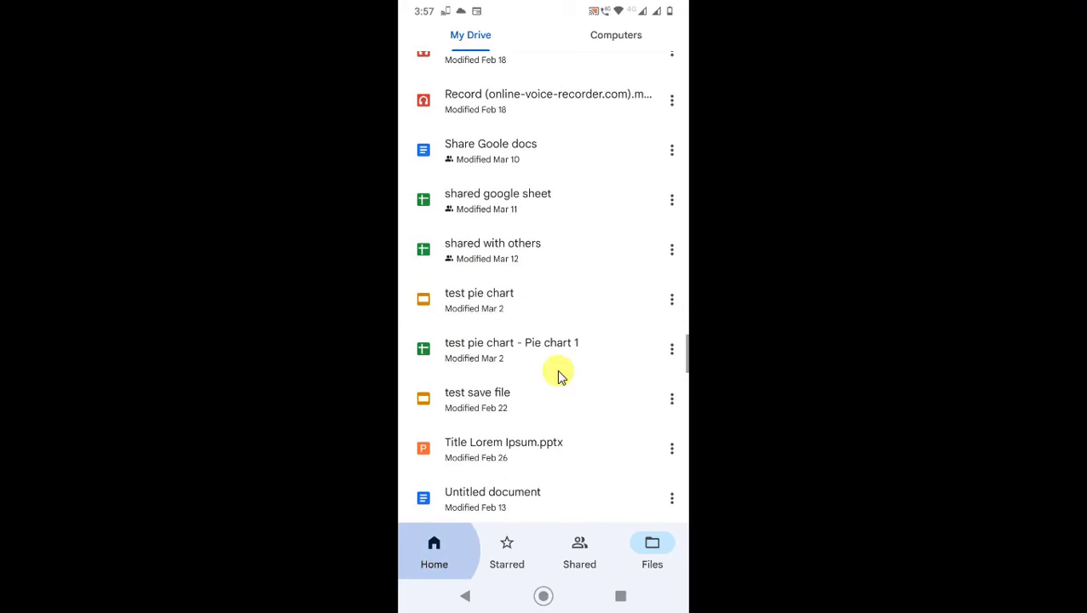
scroll(508, 328, "down", 2)
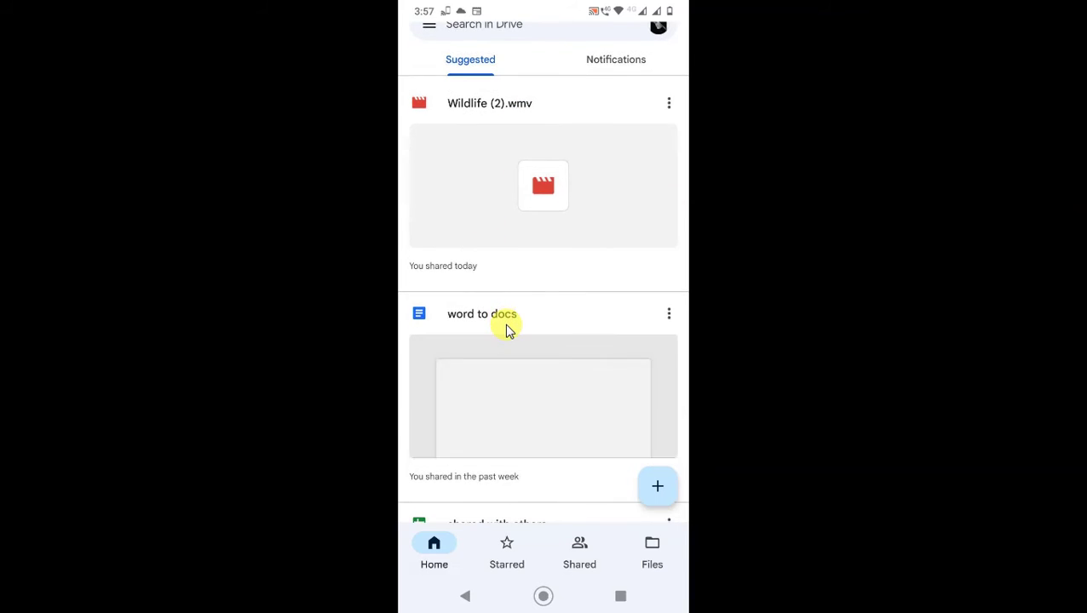
scroll(554, 308, "down", 2)
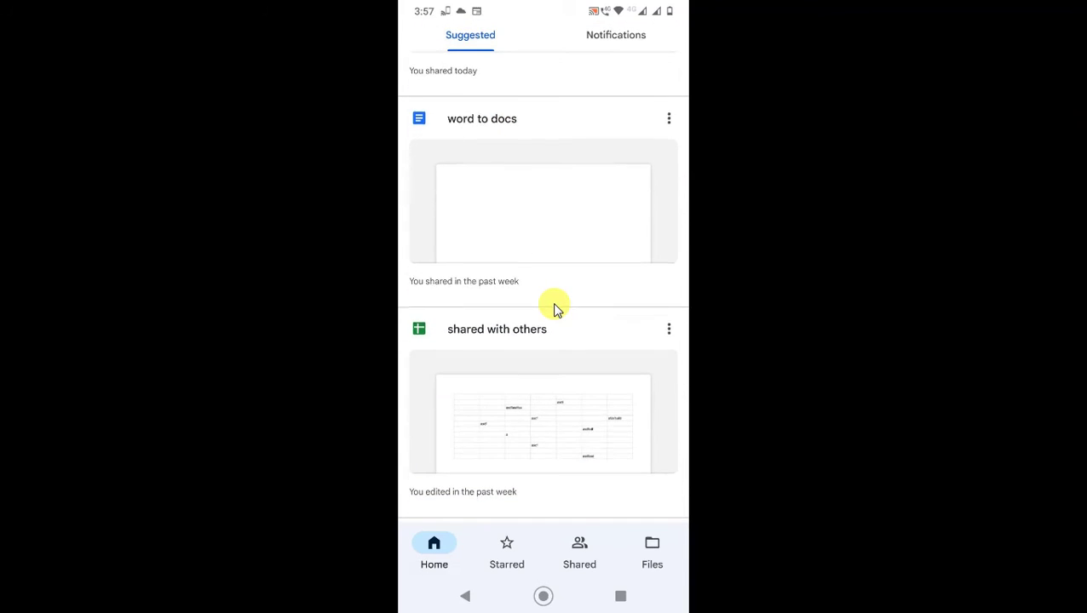
scroll(546, 296, "up", 4)
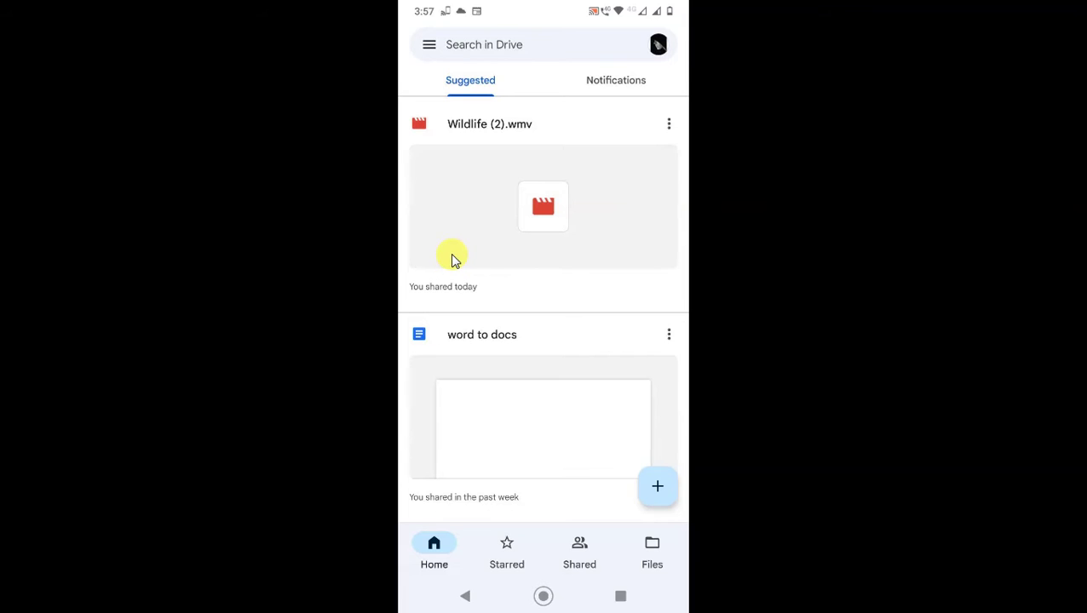
scroll(454, 91, "down", 1)
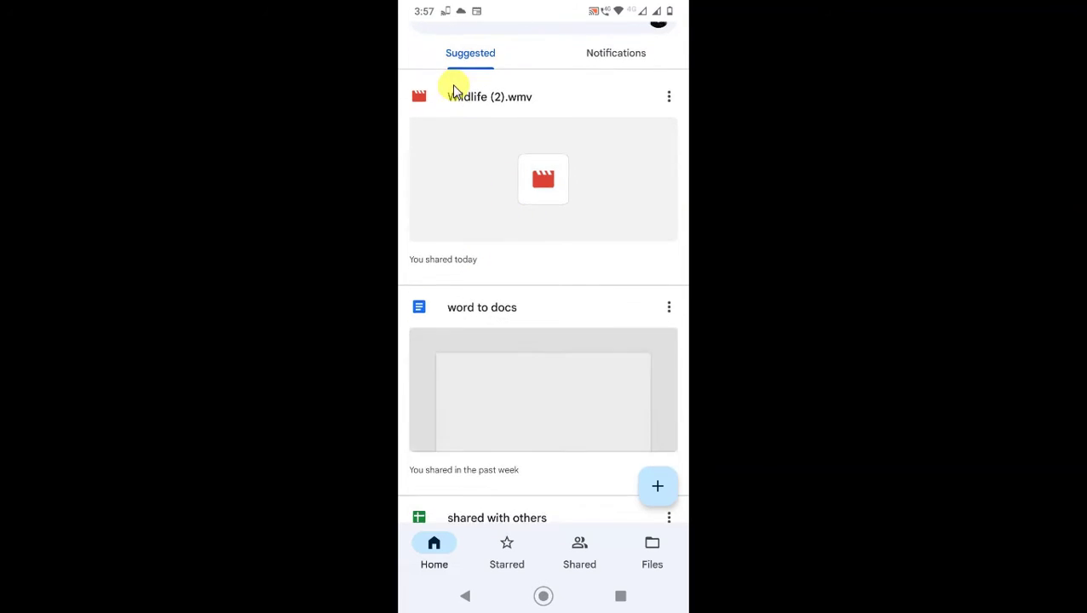
scroll(515, 369, "up", 1)
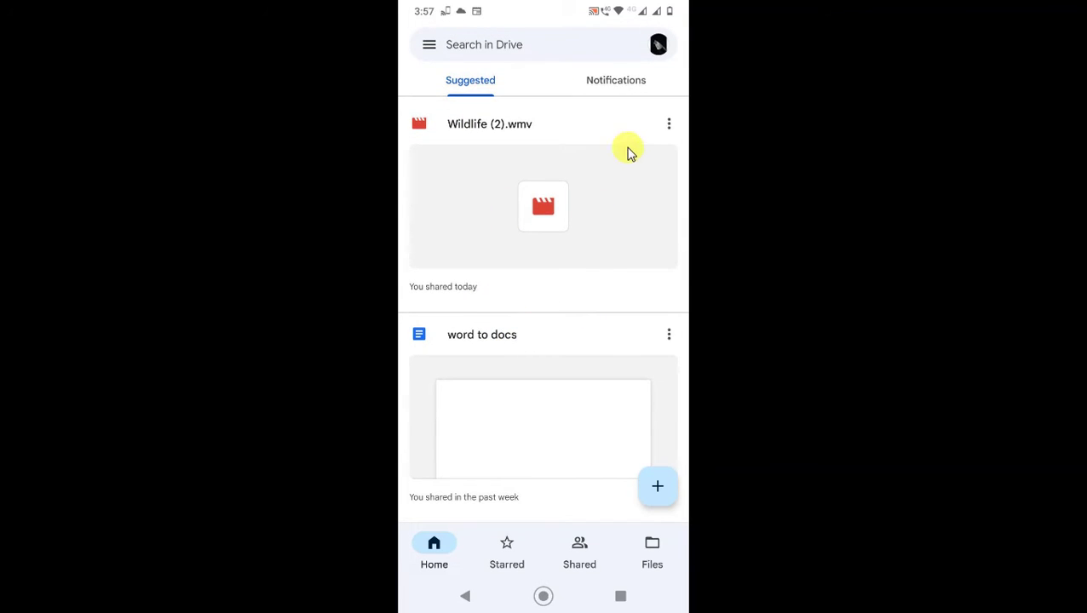
scroll(591, 341, "down", 5)
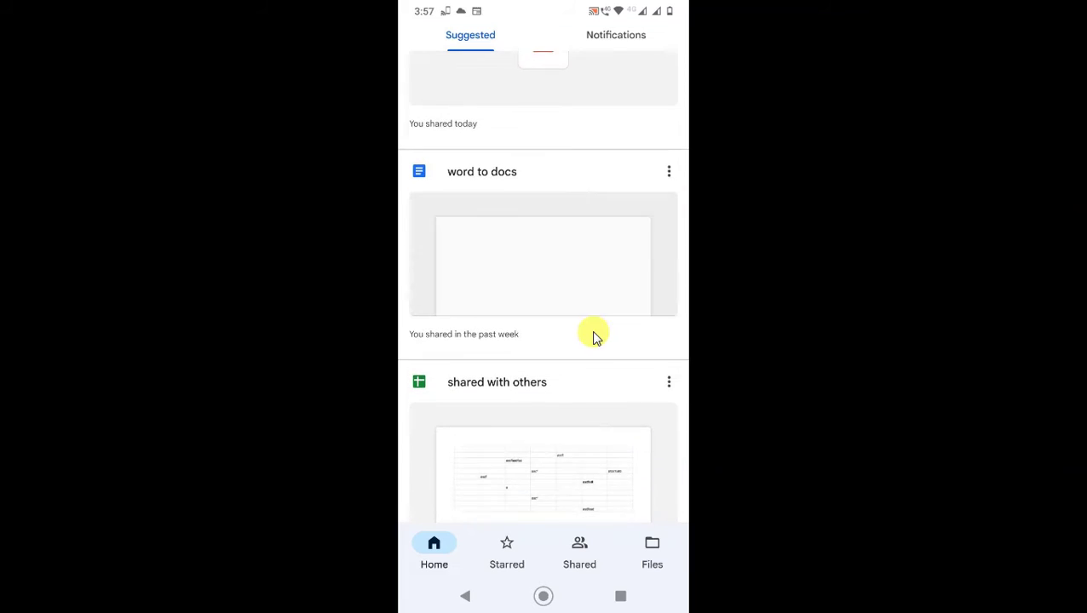
scroll(544, 333, "down", 5)
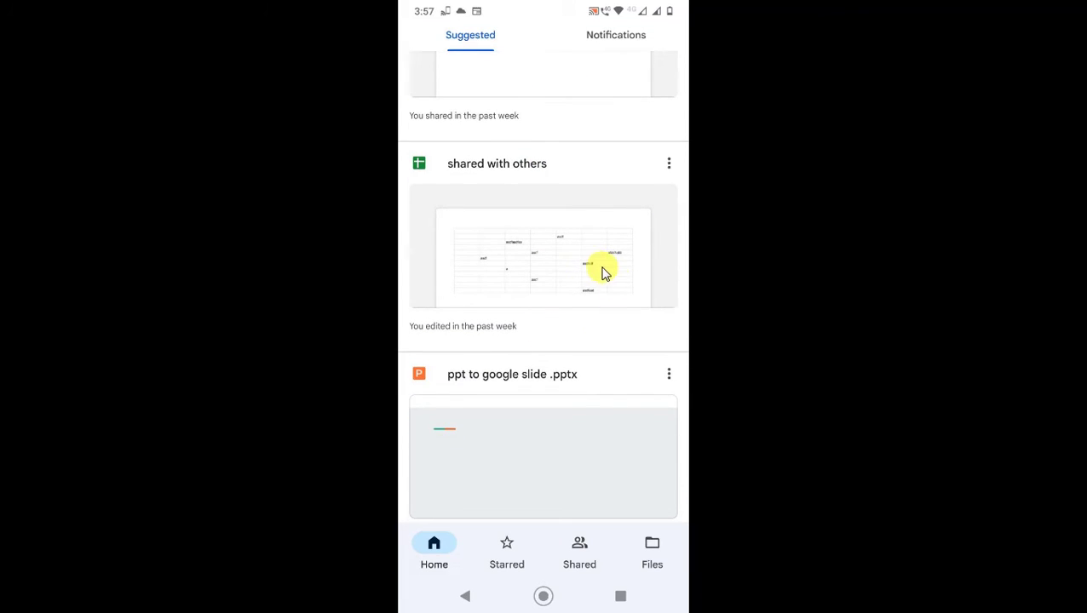
scroll(562, 298, "down", 2)
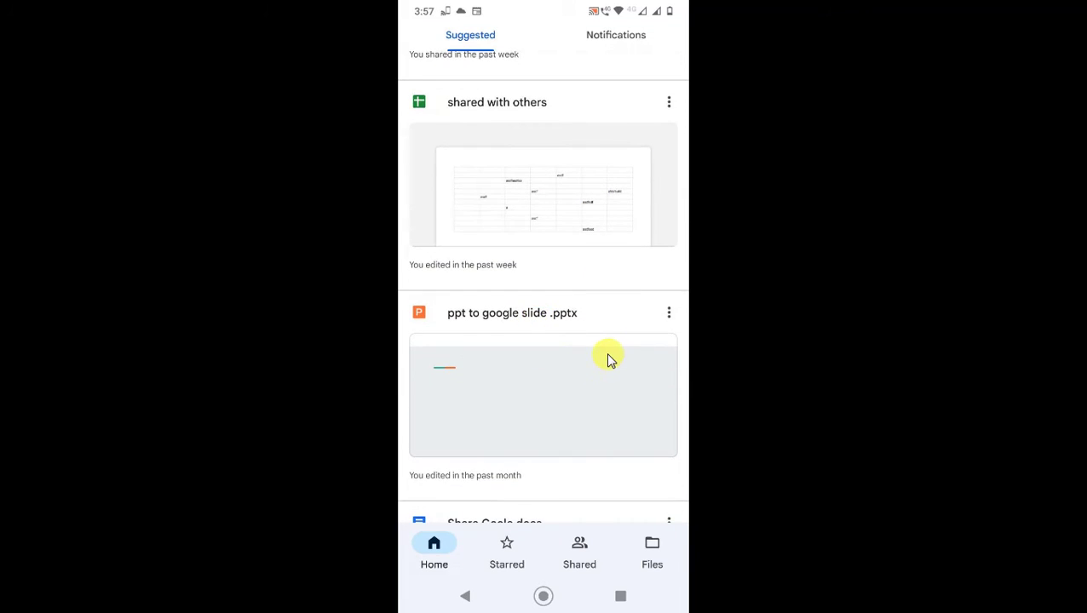
scroll(527, 390, "down", 1)
scroll(527, 390, "up", 15)
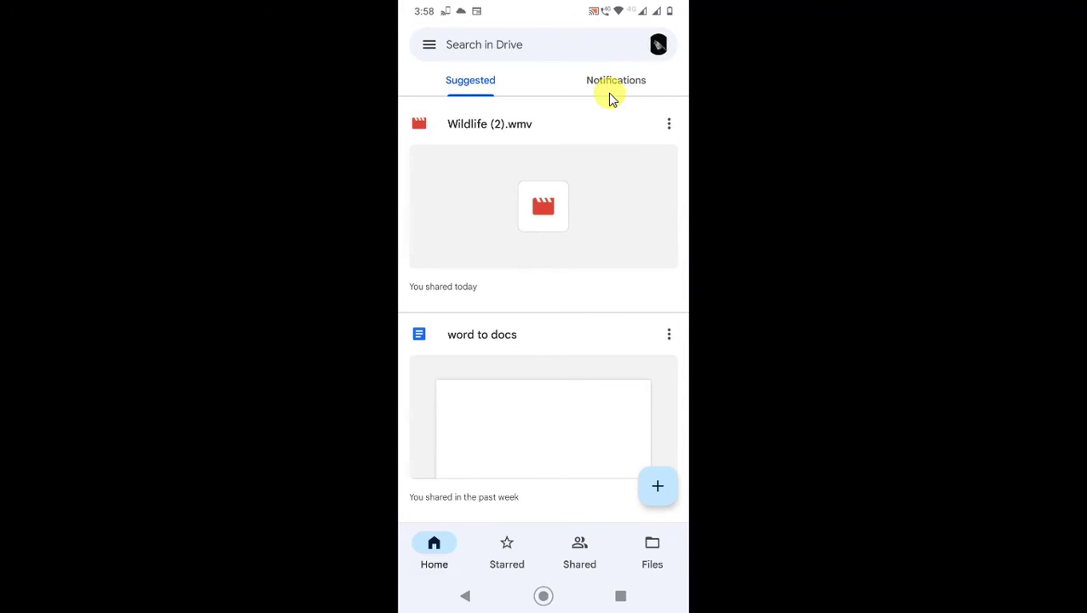
left_click(608, 92)
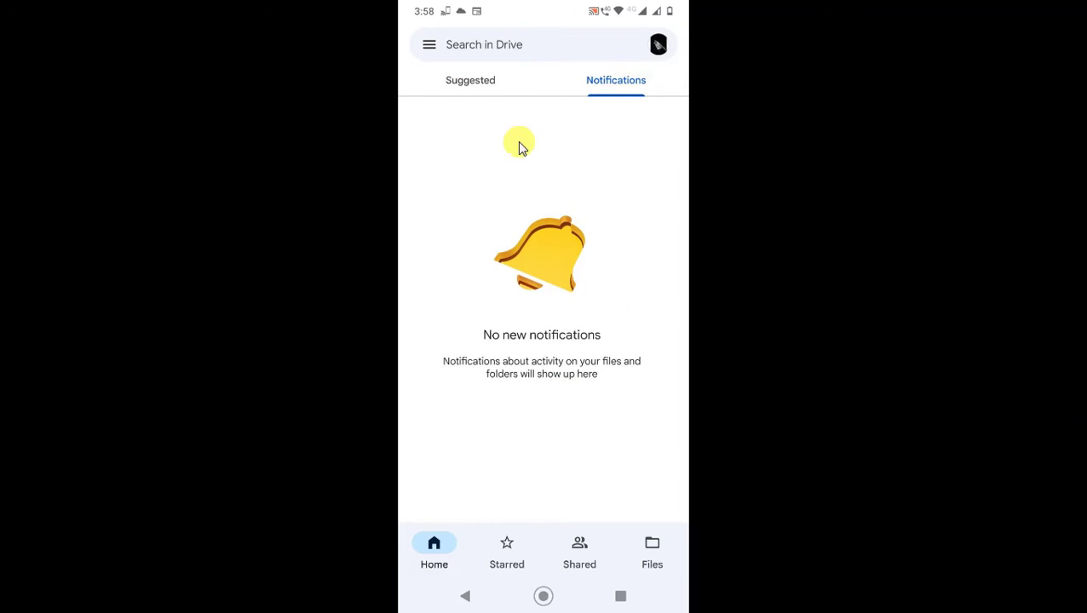
left_click(429, 101)
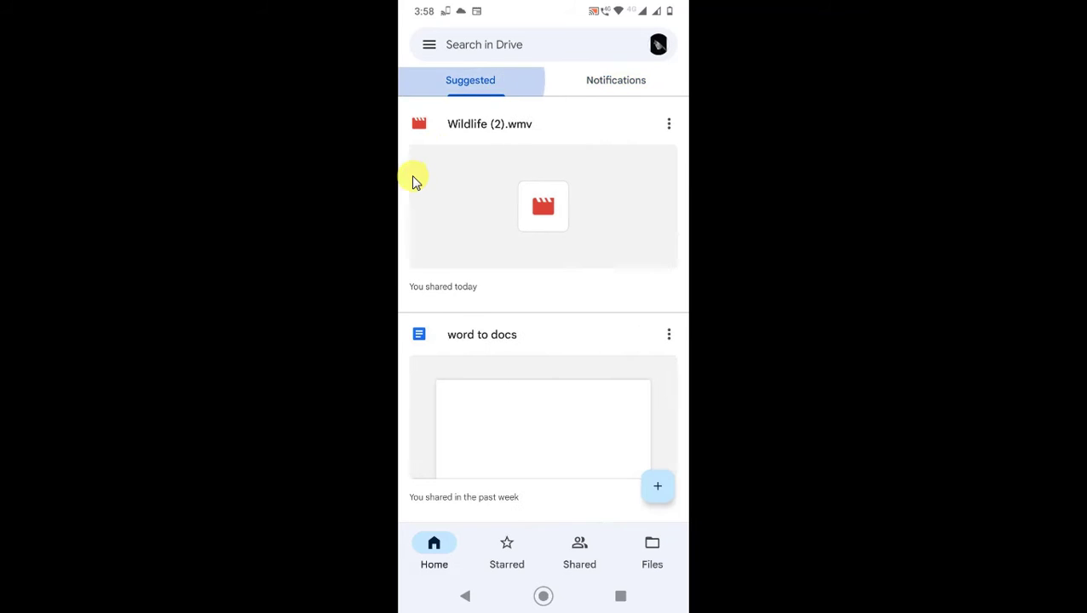
Visit the Backups page from the menu, then return and reopen the navigation menu
left_click(428, 45)
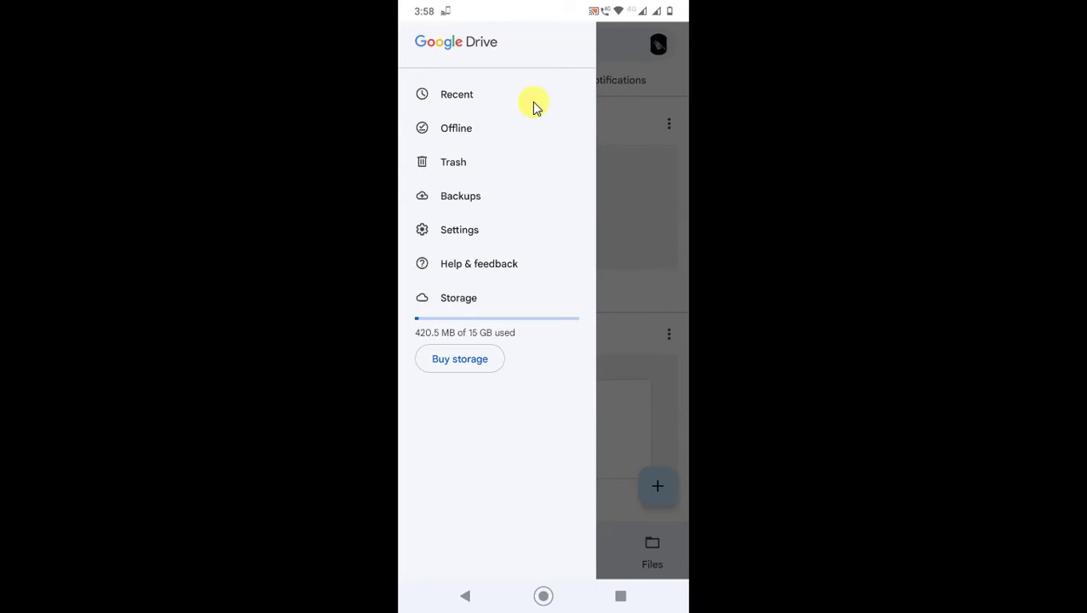
left_click(461, 204)
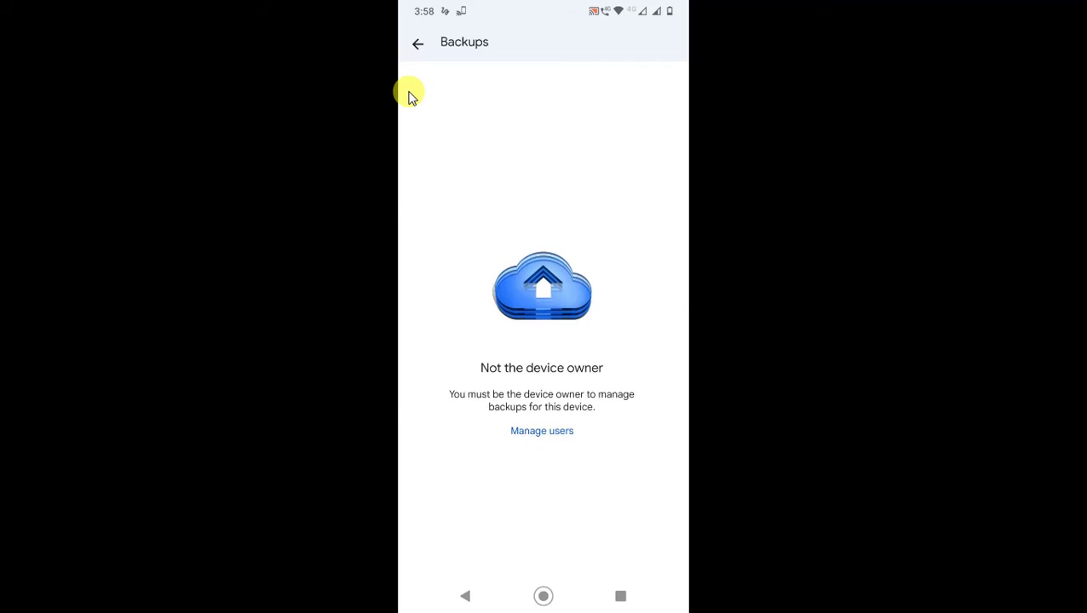
left_click(417, 42)
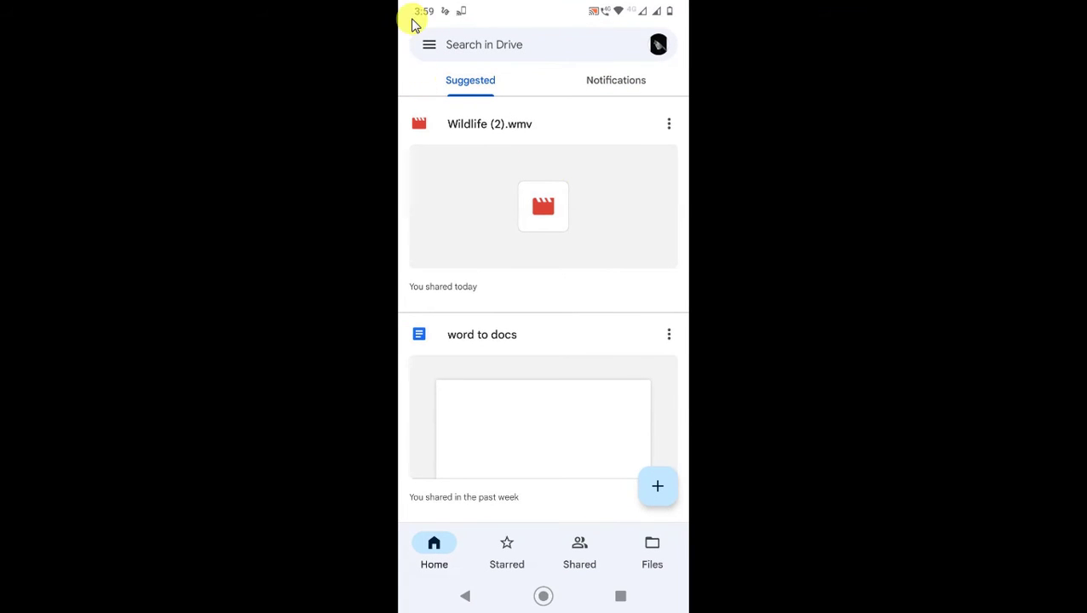
left_click(429, 46)
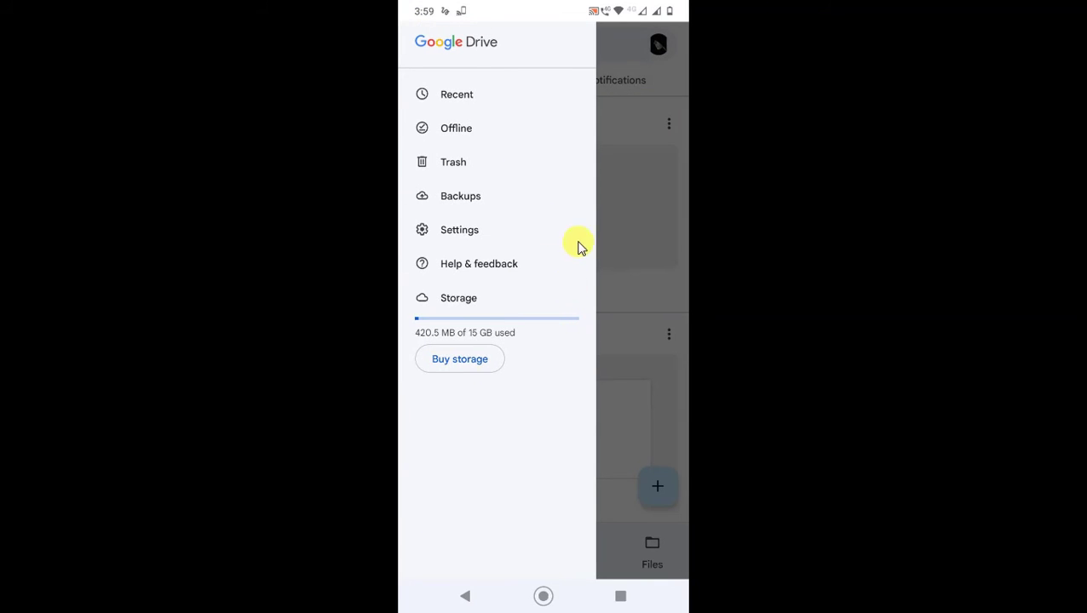
In Settings, toggle 'Transfer files only over Wi-Fi' off and back on, then revisit Settings
left_click(464, 247)
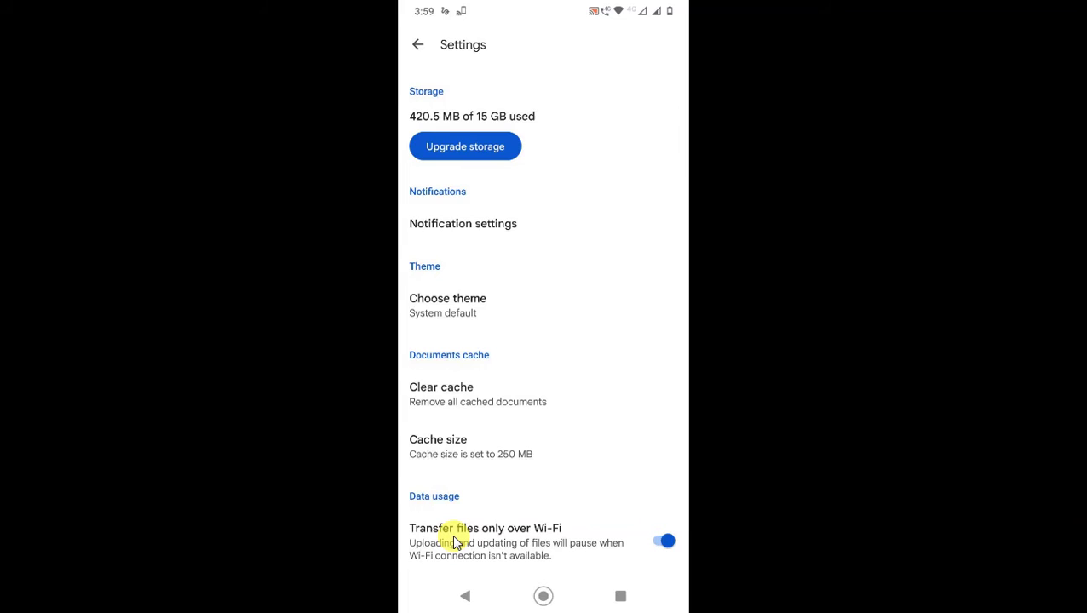
left_click(665, 542)
left_click(670, 538)
key("Escape")
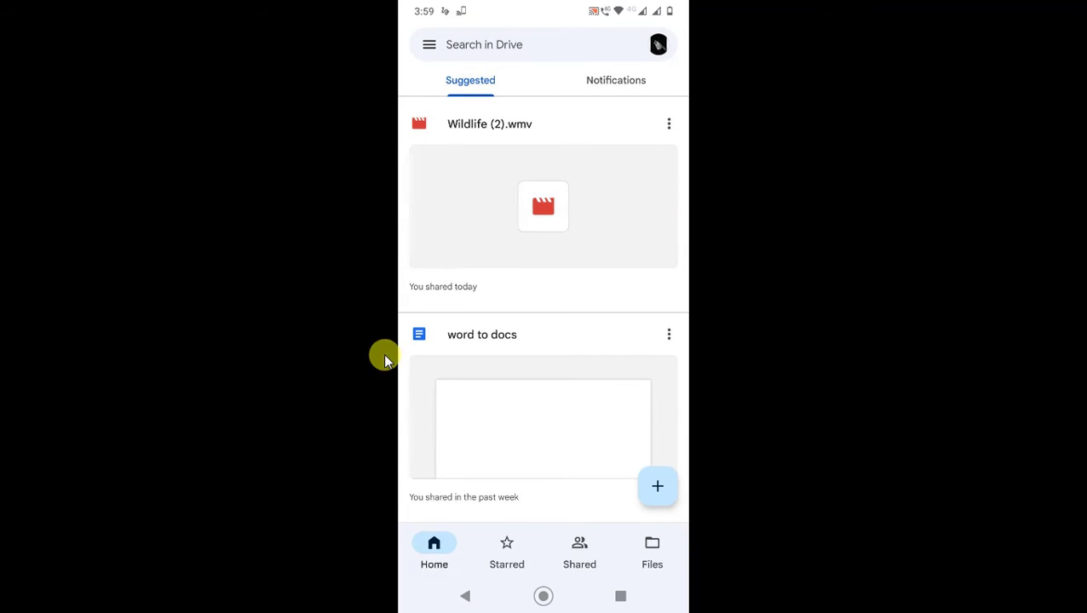
left_click_drag(485, 341, 570, 332)
left_click(481, 227)
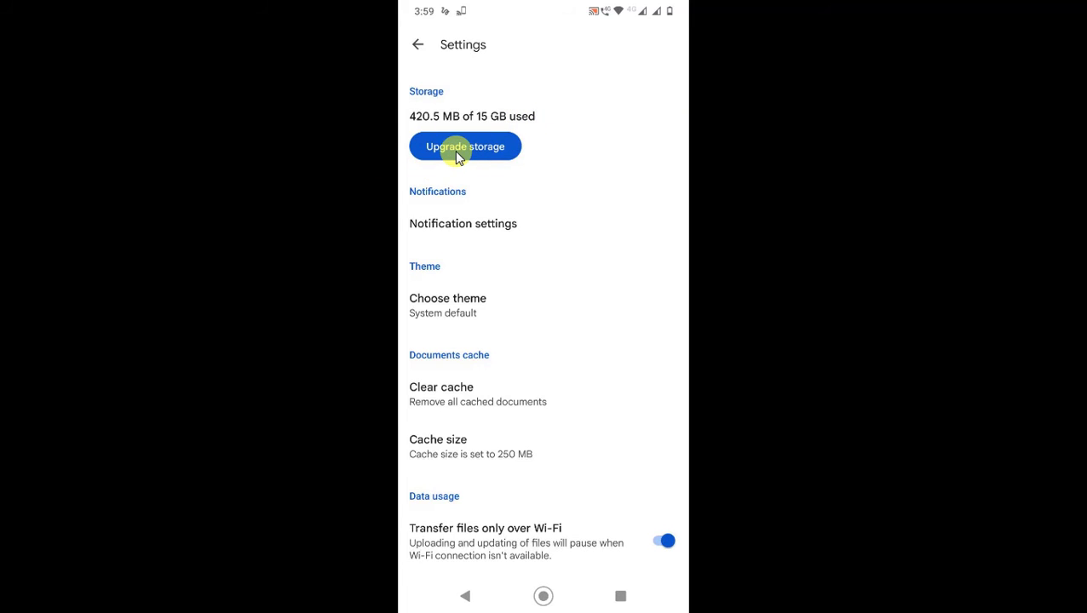
key("Escape")
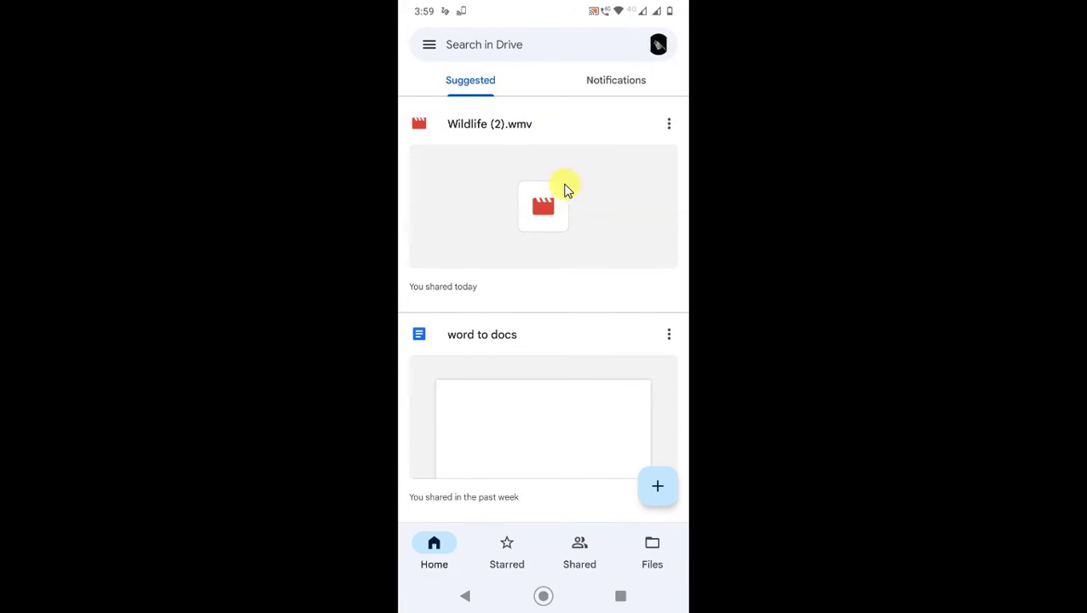
Check the Starred tab, which has no starred files yet
left_click(542, 555)
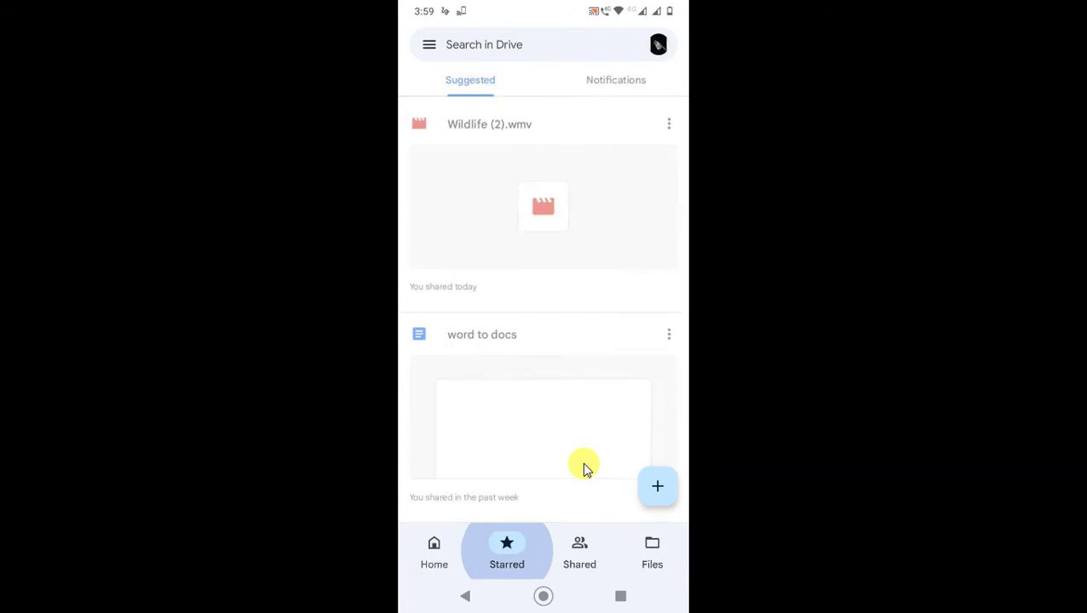
left_click(471, 556)
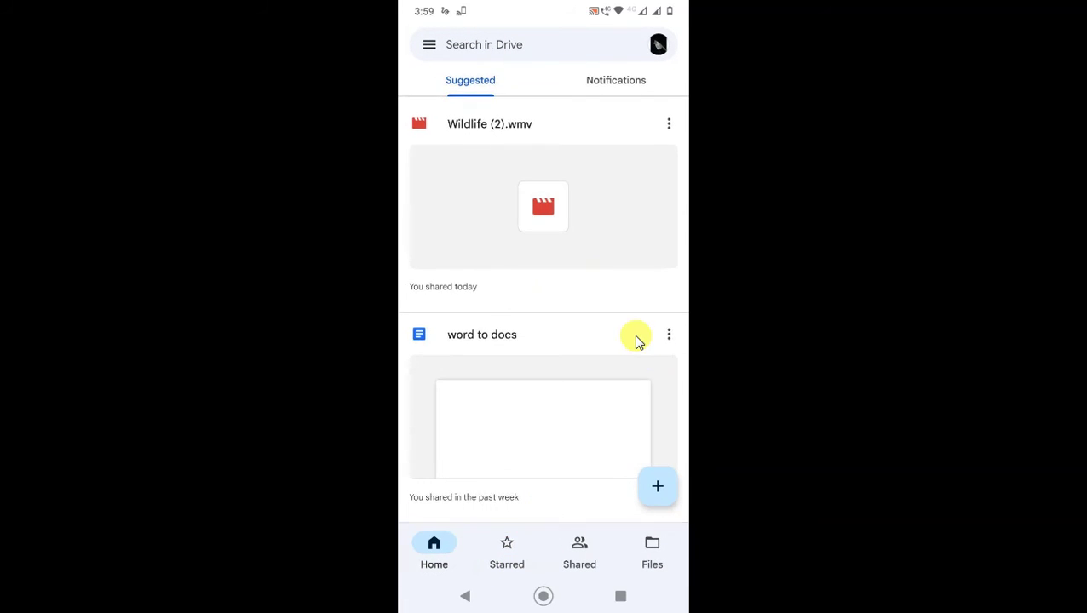
scroll(649, 370, "down", 1)
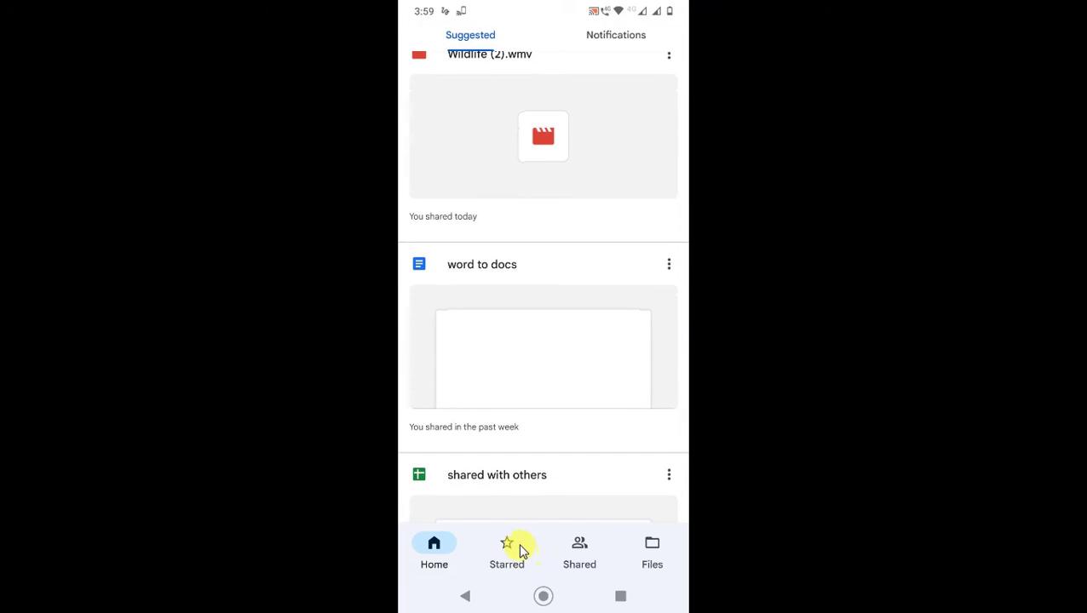
left_click(524, 547)
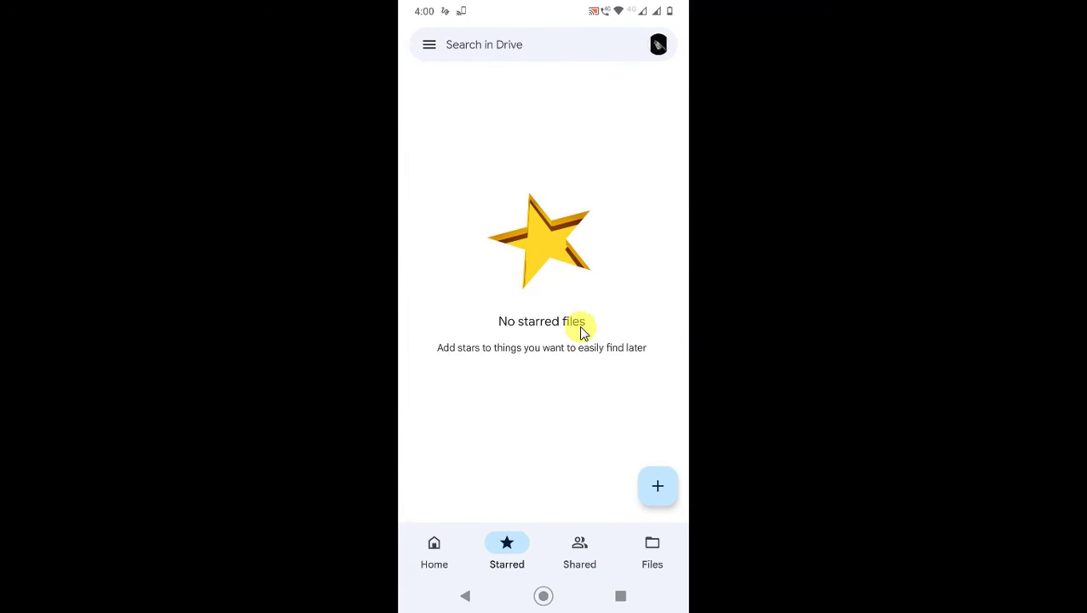
Add 'word to docs' to Starred and confirm it appears in the Starred list
key("Escape")
scroll(555, 360, "down", 2)
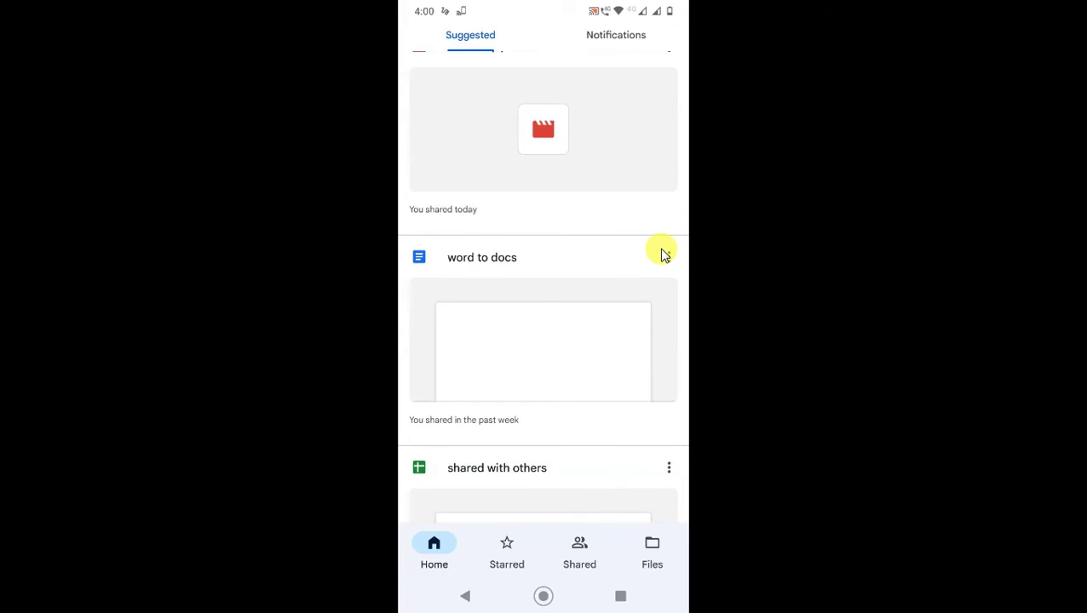
left_click(666, 256)
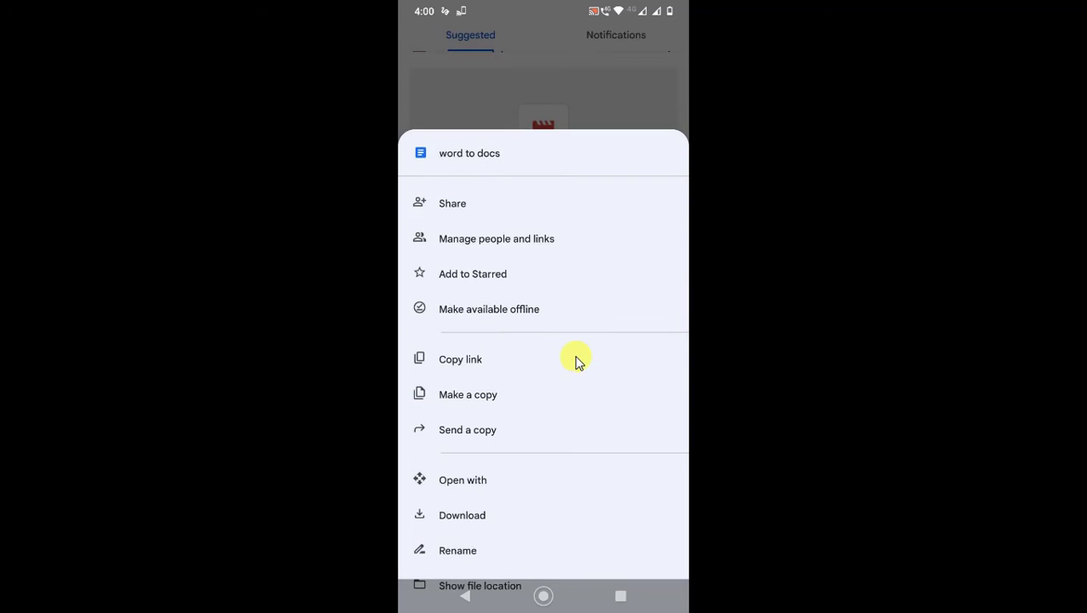
left_click(463, 274)
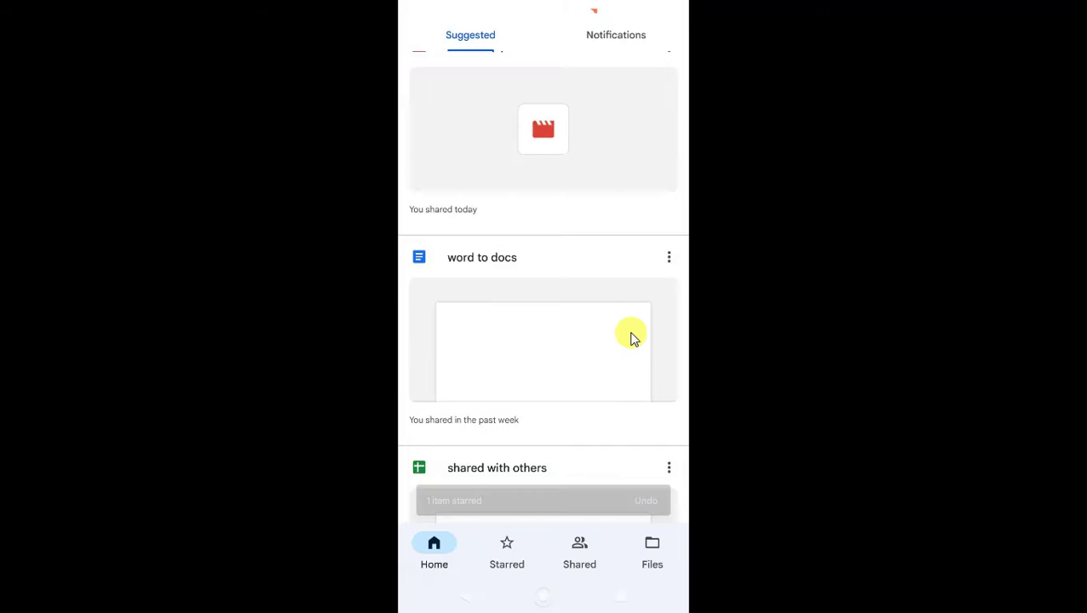
left_click(504, 552)
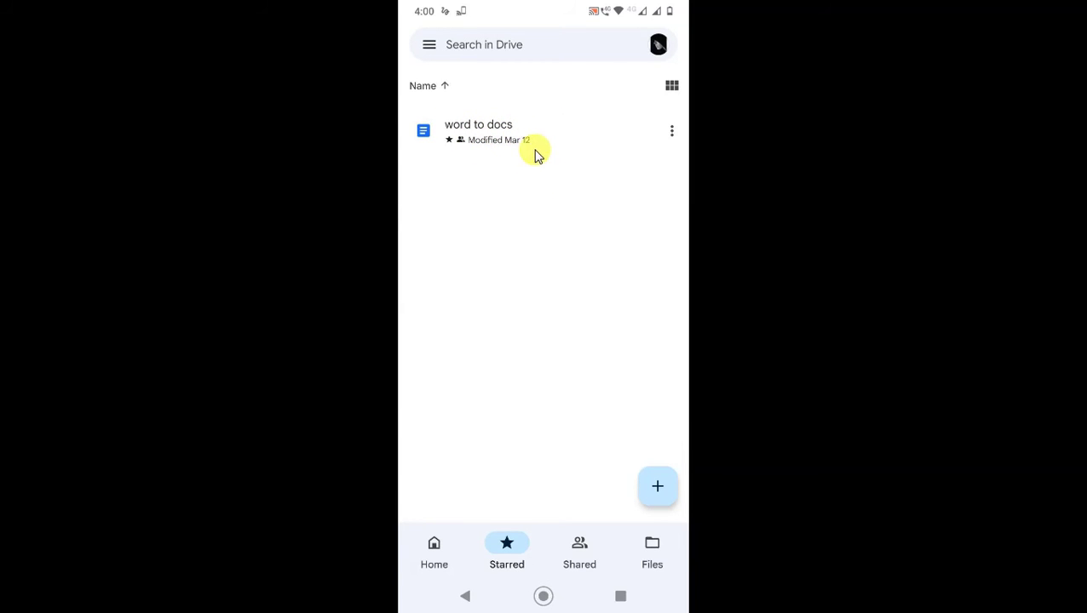
Show the Shared tab listing 'Untitled spreadsheet', 'test upload folder' and 'Classroom'
left_click(581, 552)
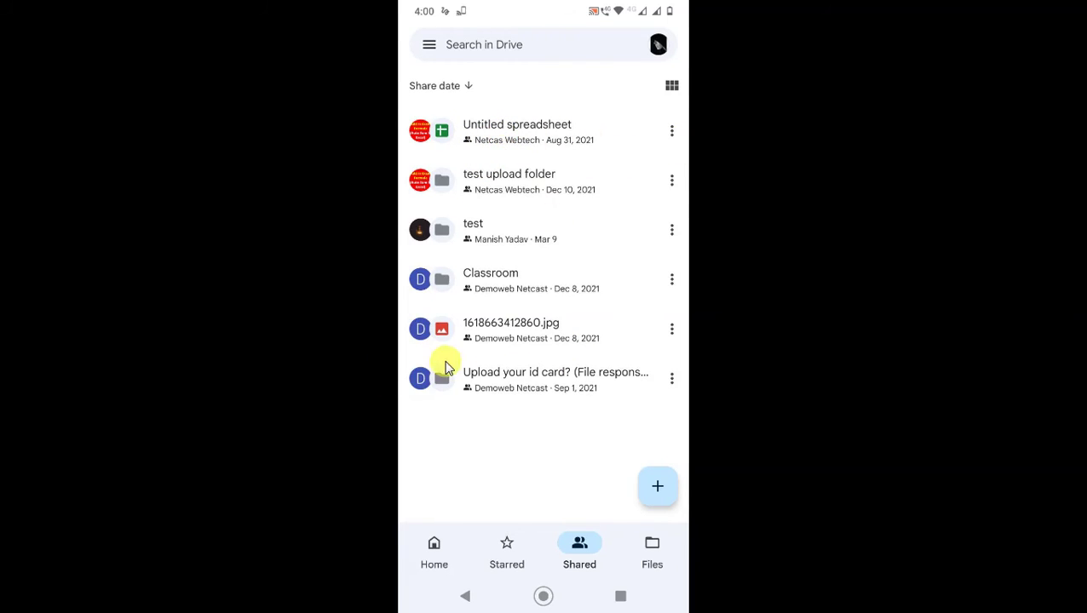
left_click(735, 130)
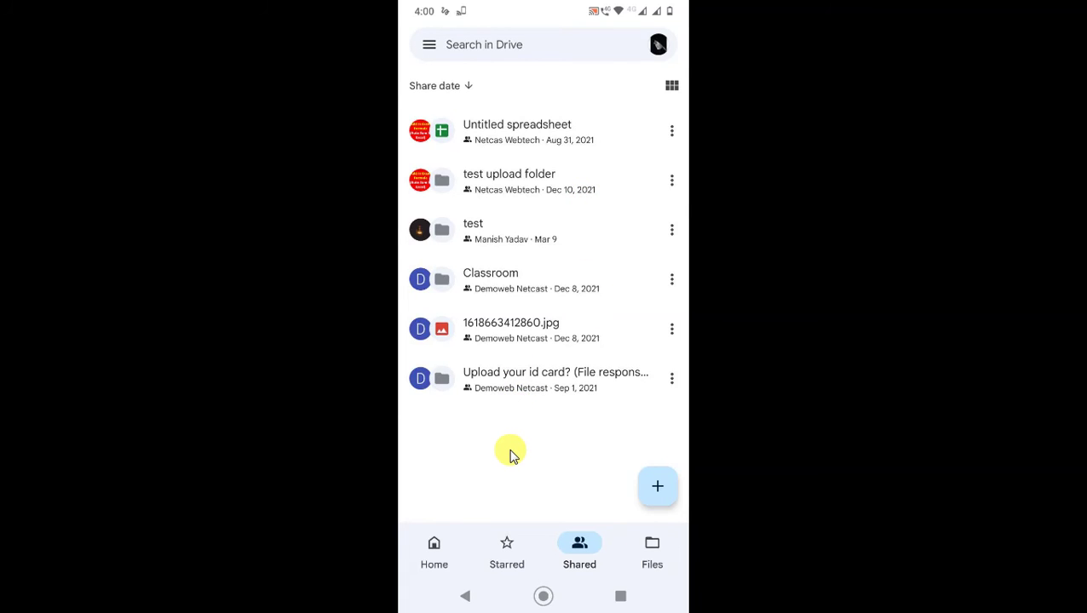
Check Who has access for 'Untitled spreadsheet', then return to the Shared list
left_click(671, 135)
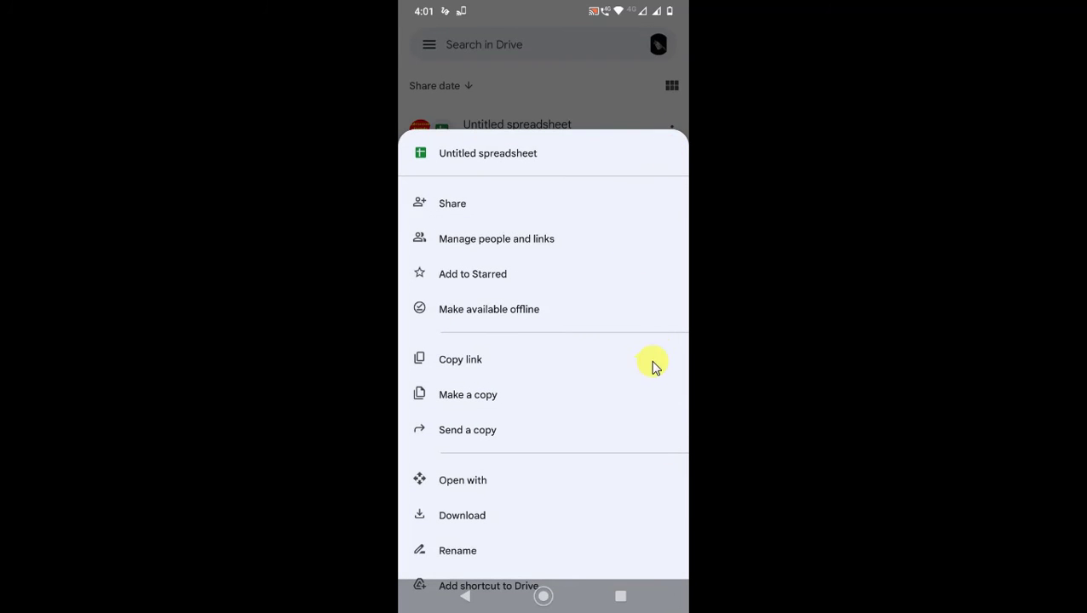
left_click(488, 242)
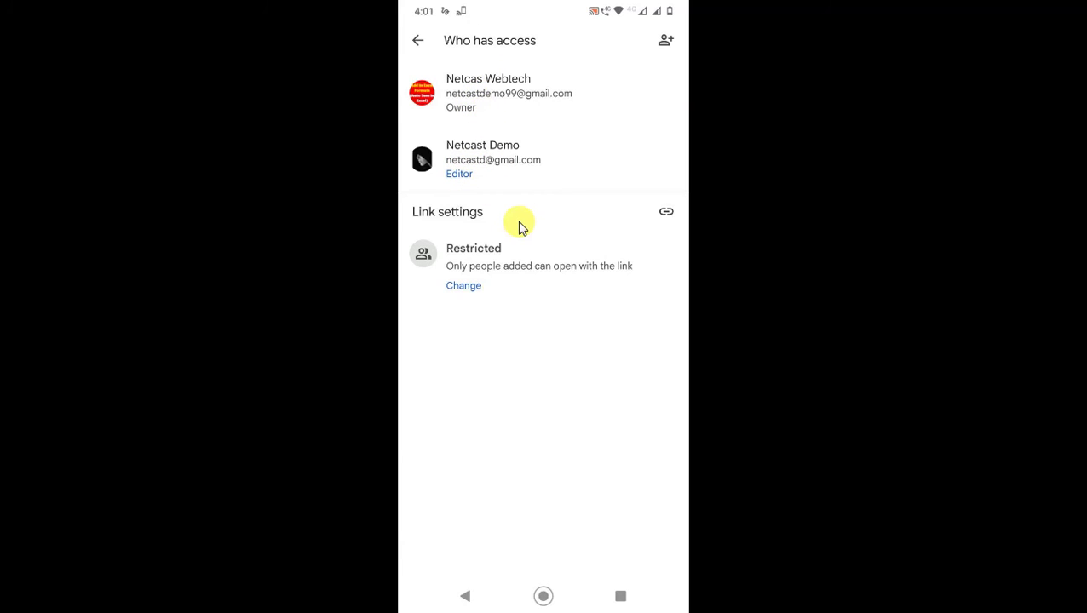
key("Escape")
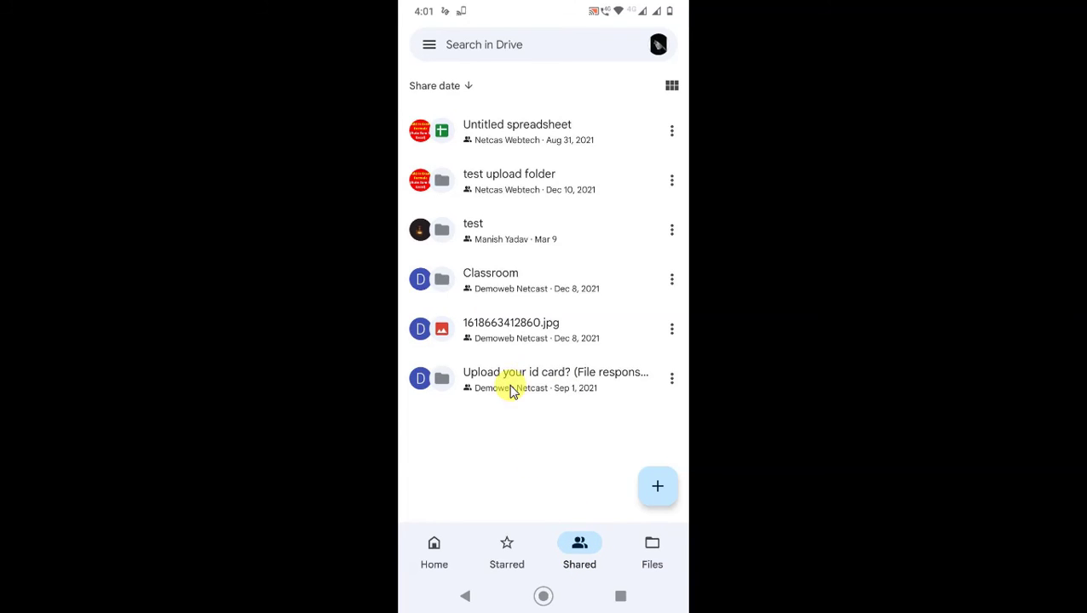
scroll(566, 235, "down", 1)
scroll(596, 255, "up", 1)
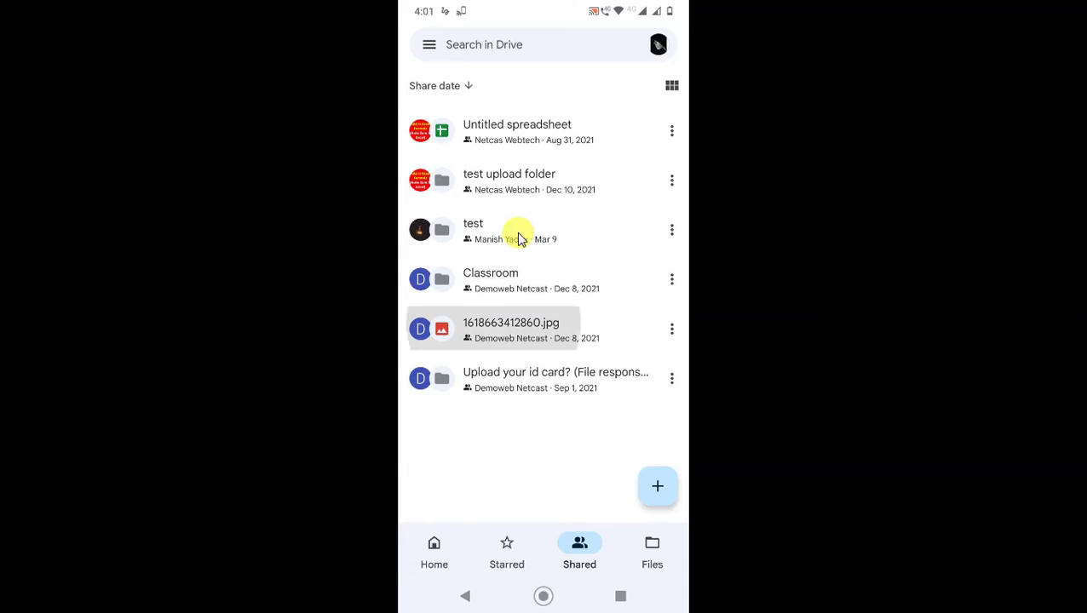
Create a new folder named 'office work' in My Drive and open it
left_click(652, 545)
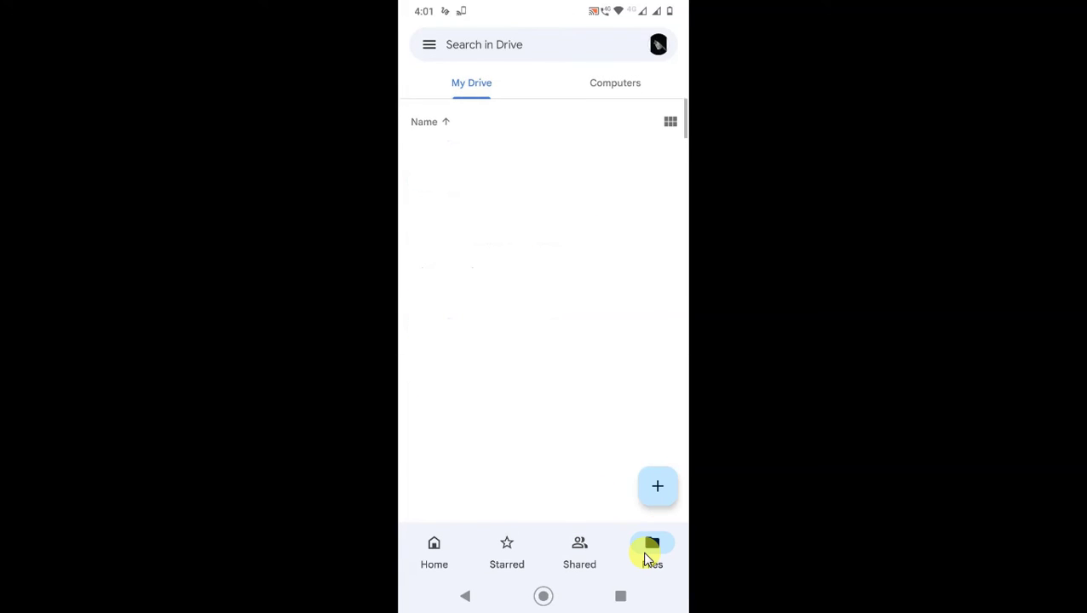
left_click(659, 487)
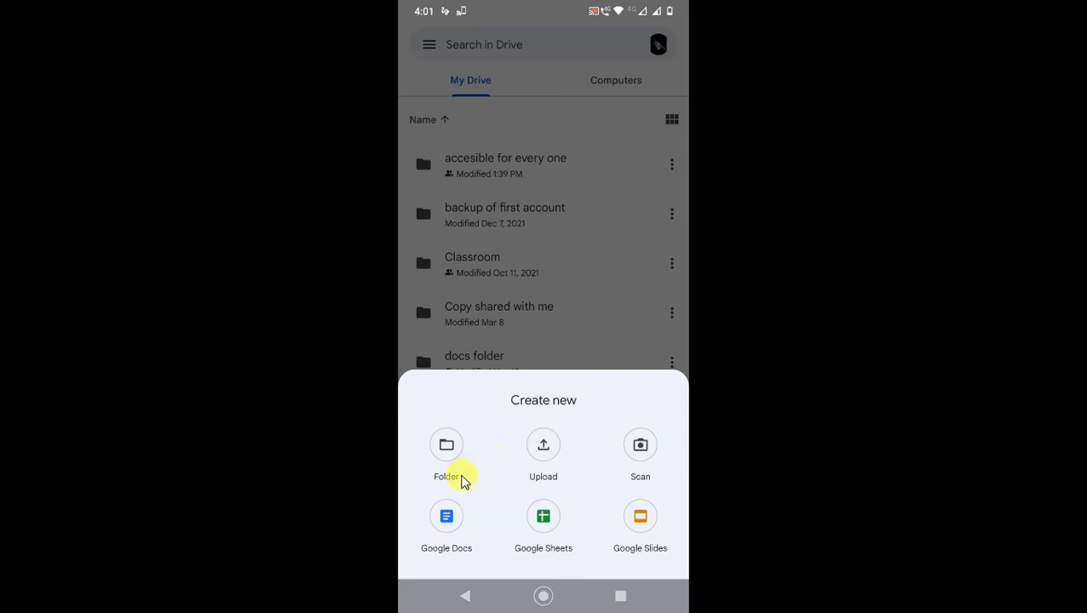
left_click(446, 447)
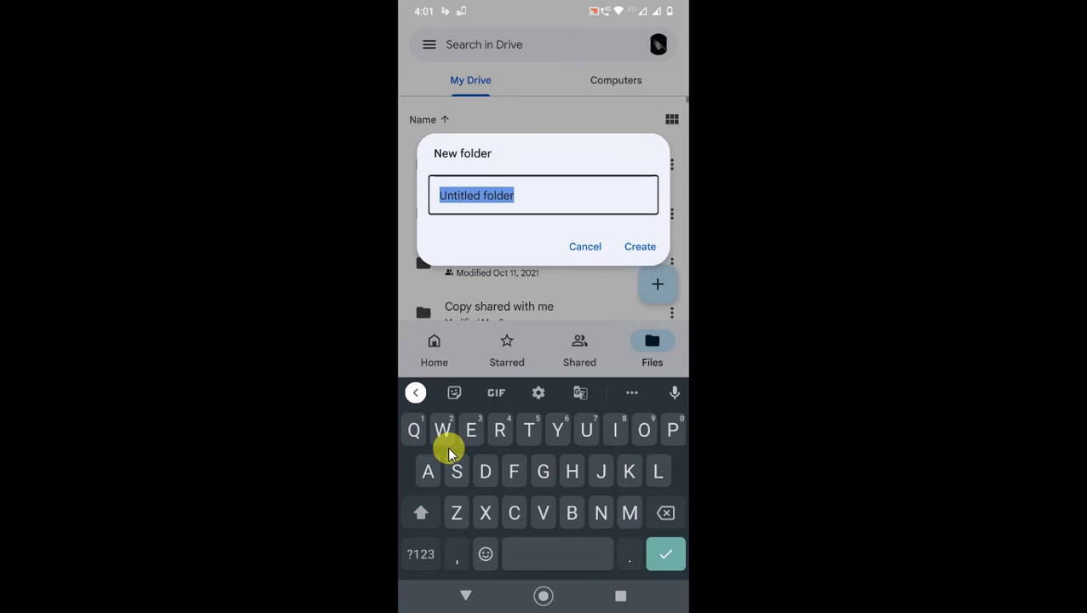
type("office work")
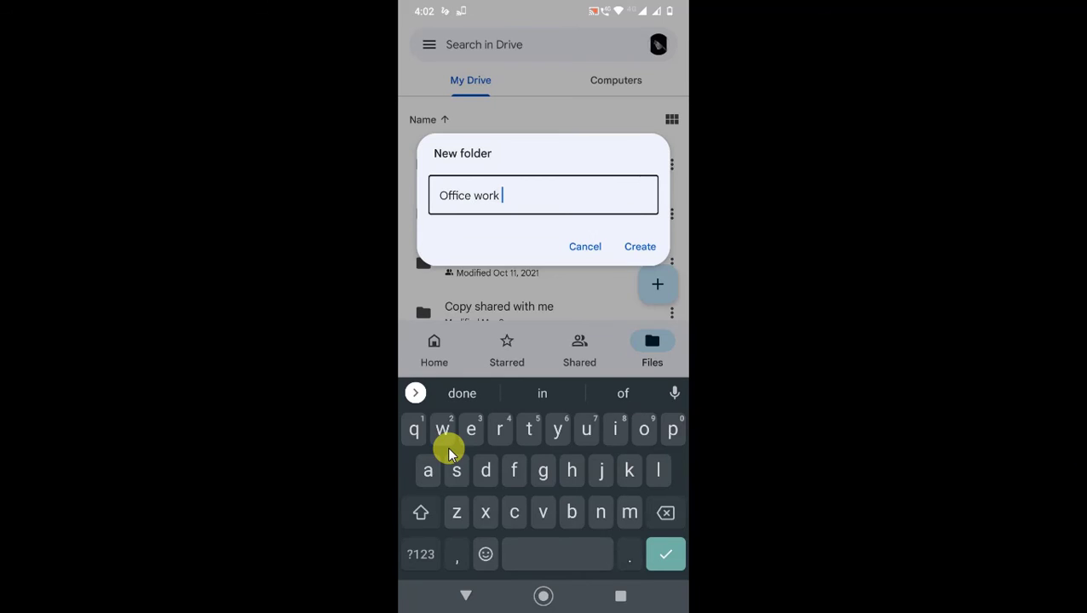
left_click(641, 247)
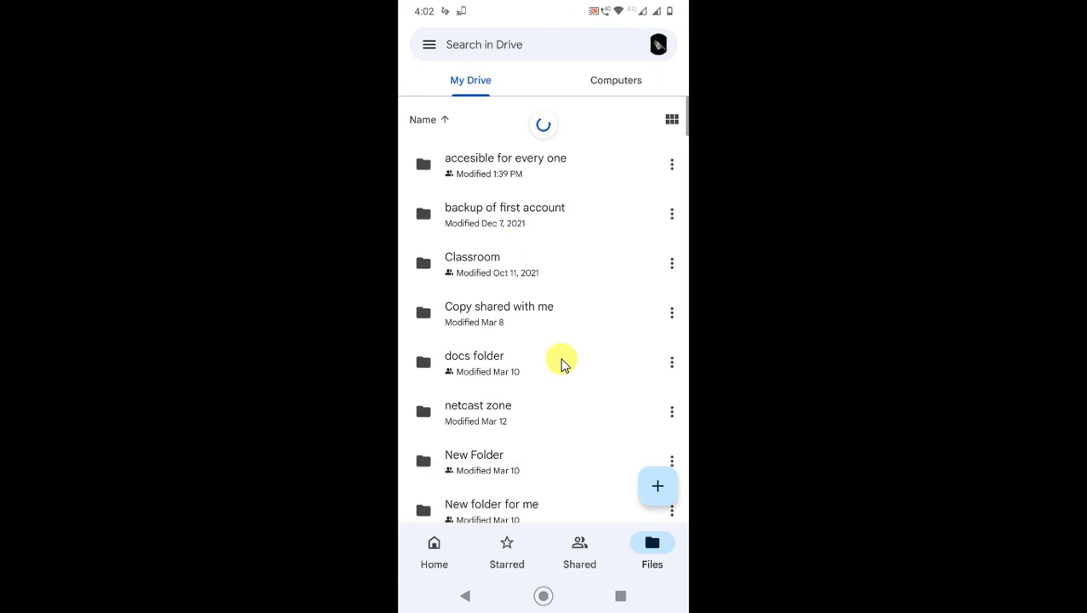
scroll(584, 295, "down", 2)
scroll(580, 367, "down", 6)
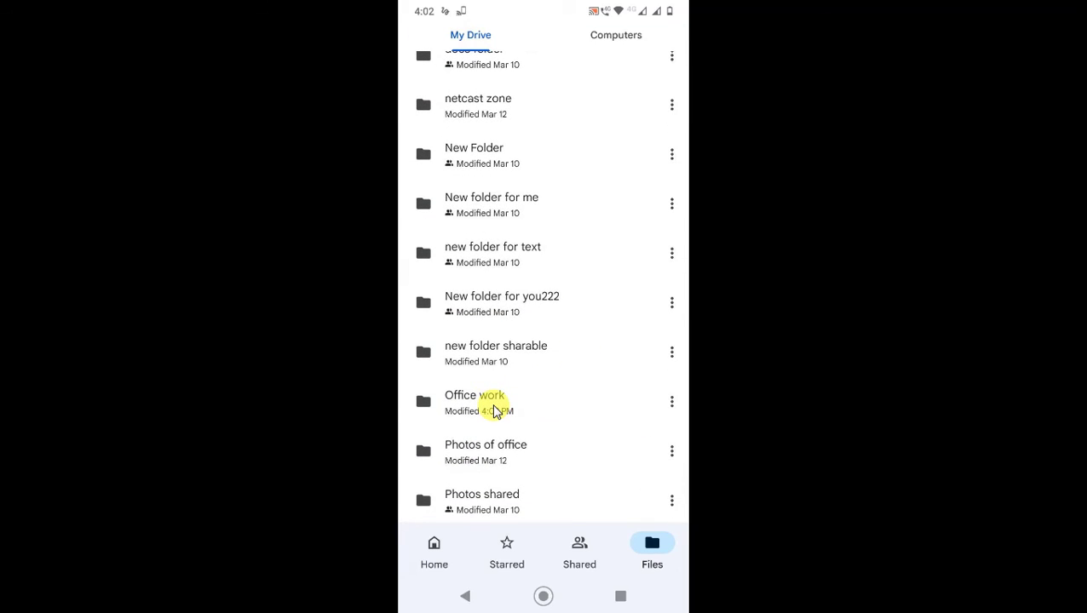
left_click(497, 412)
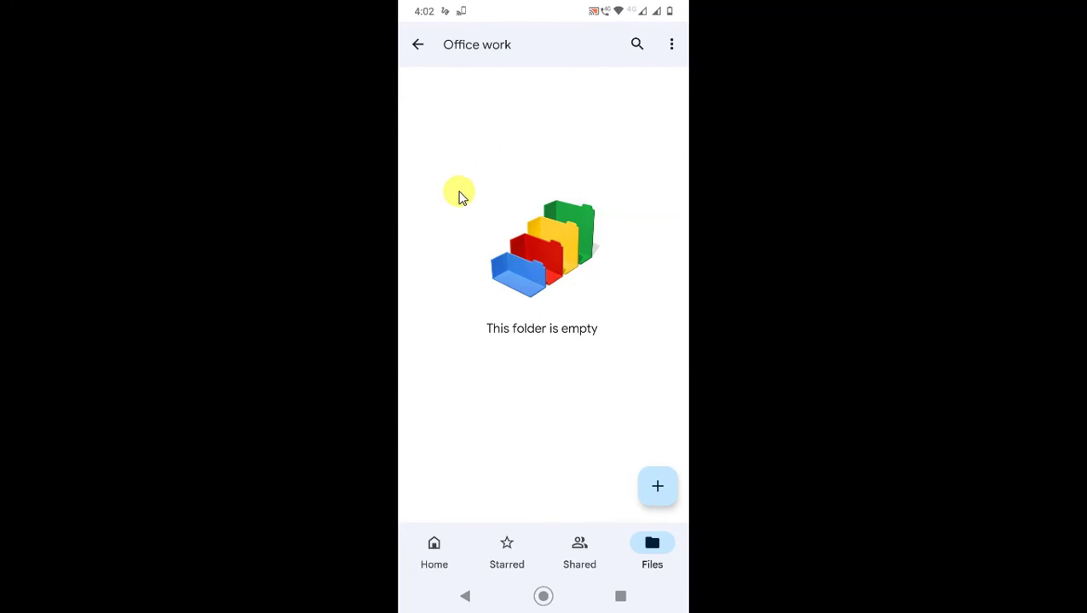
Browse the upload picker's file sources and Documents filter, then exit without uploading
left_click(650, 469)
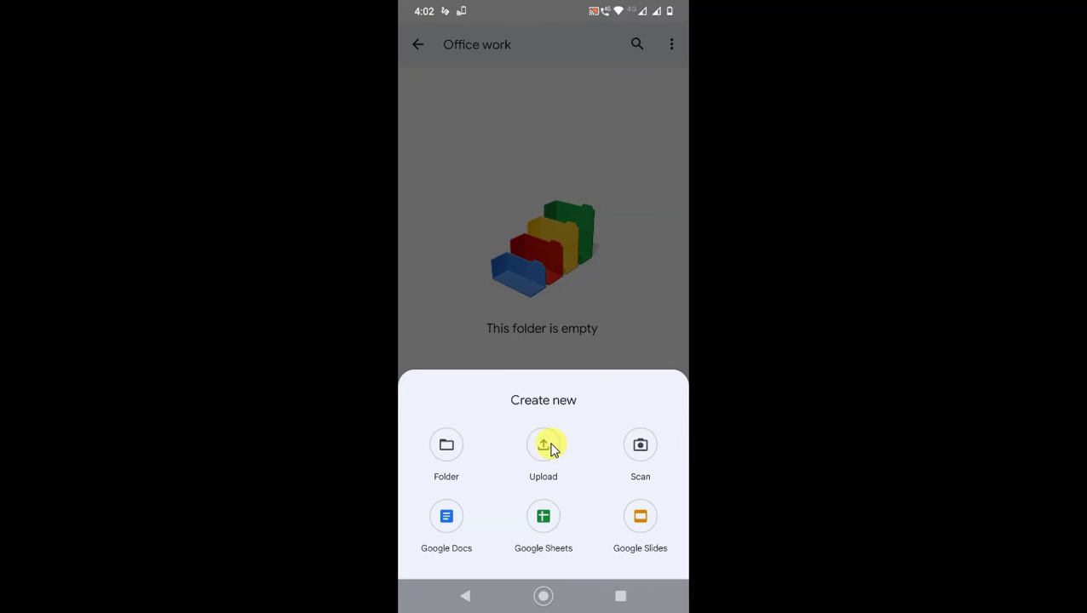
left_click(543, 446)
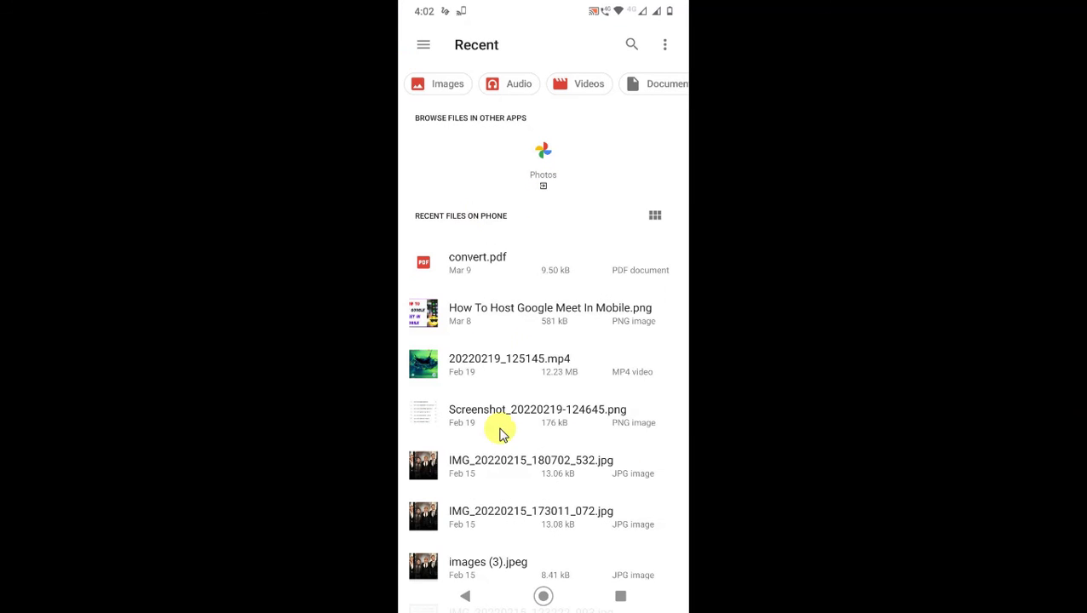
left_click(421, 44)
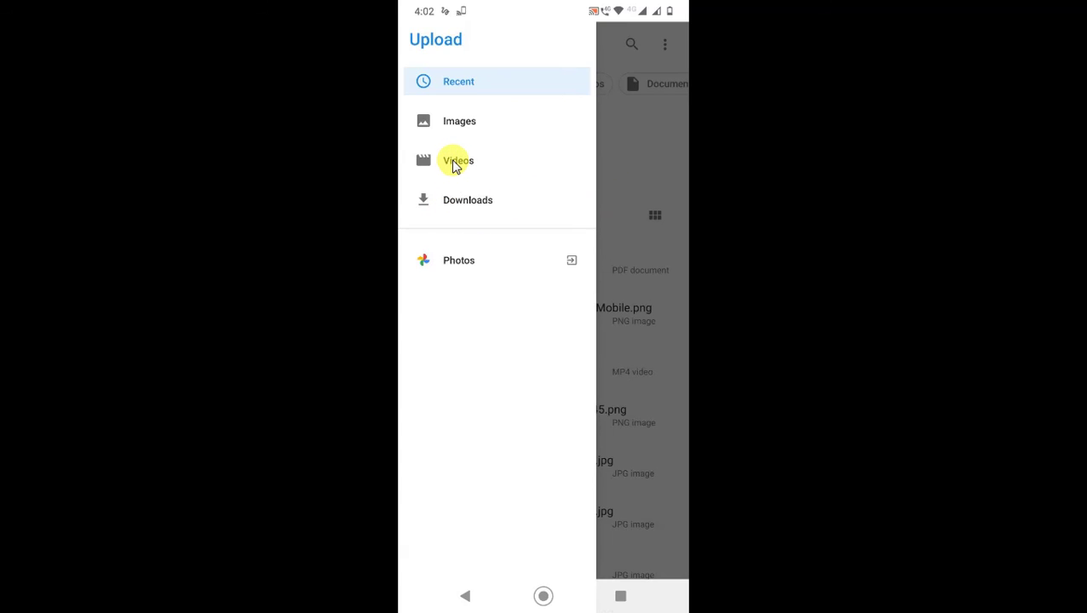
left_click(662, 128)
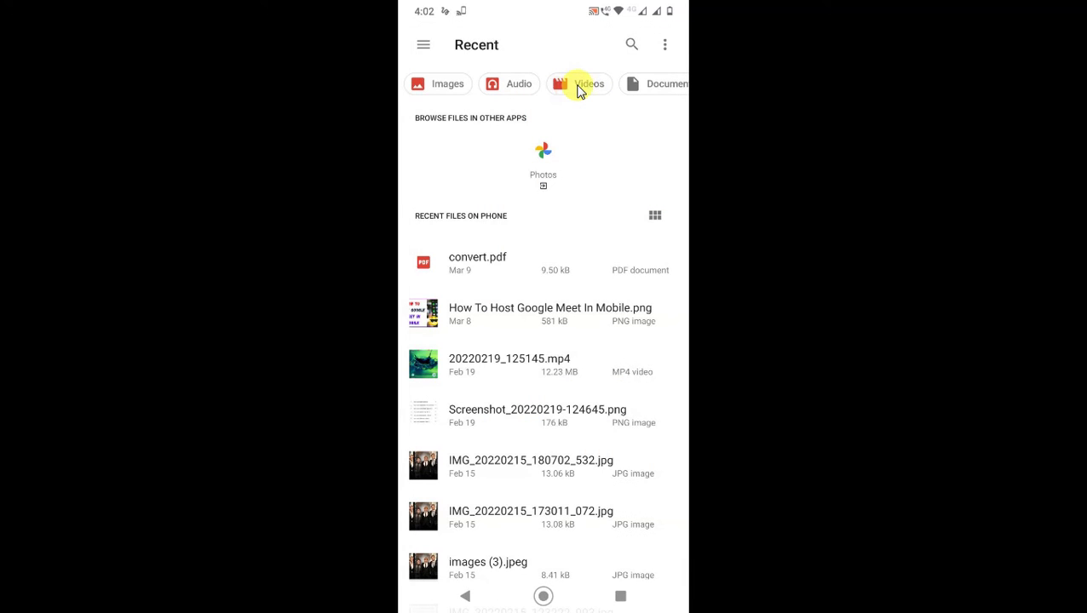
scroll(563, 95, "right", 1)
left_click(648, 89)
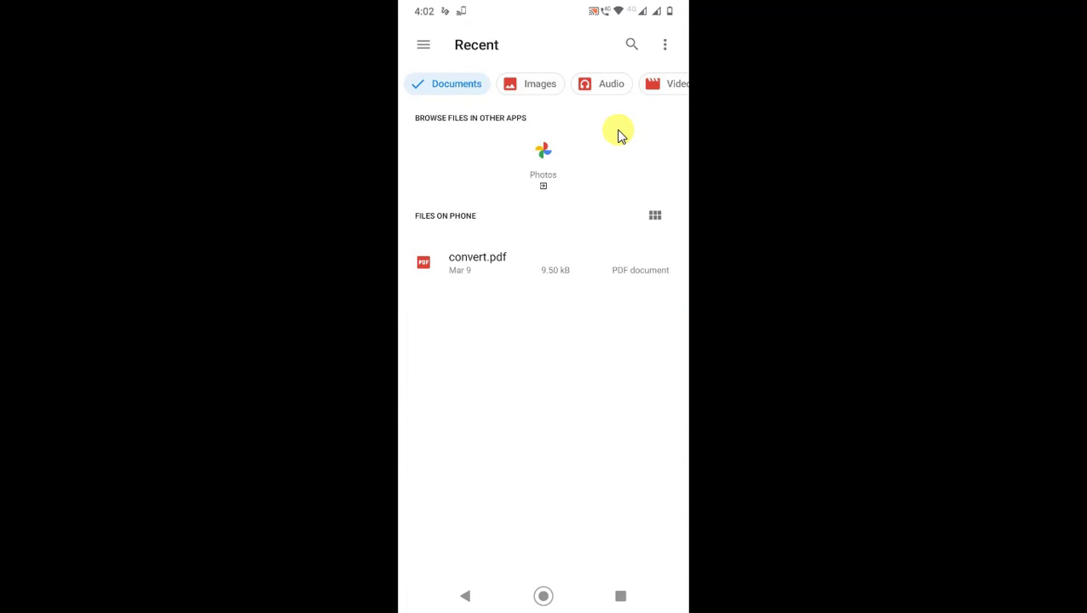
right_click(595, 309)
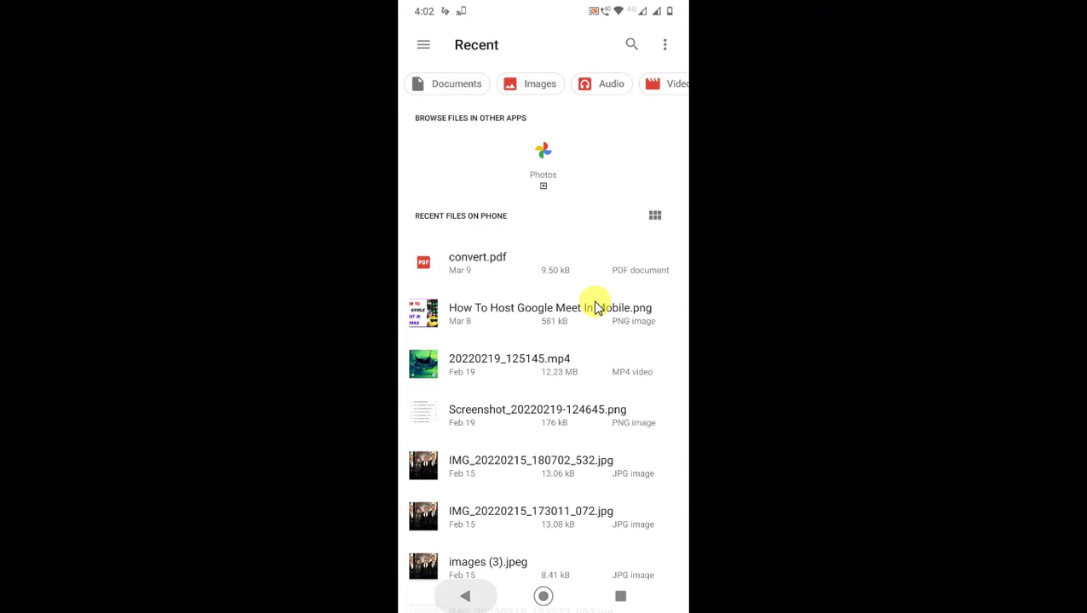
scroll(606, 395, "down", 5)
right_click(608, 395)
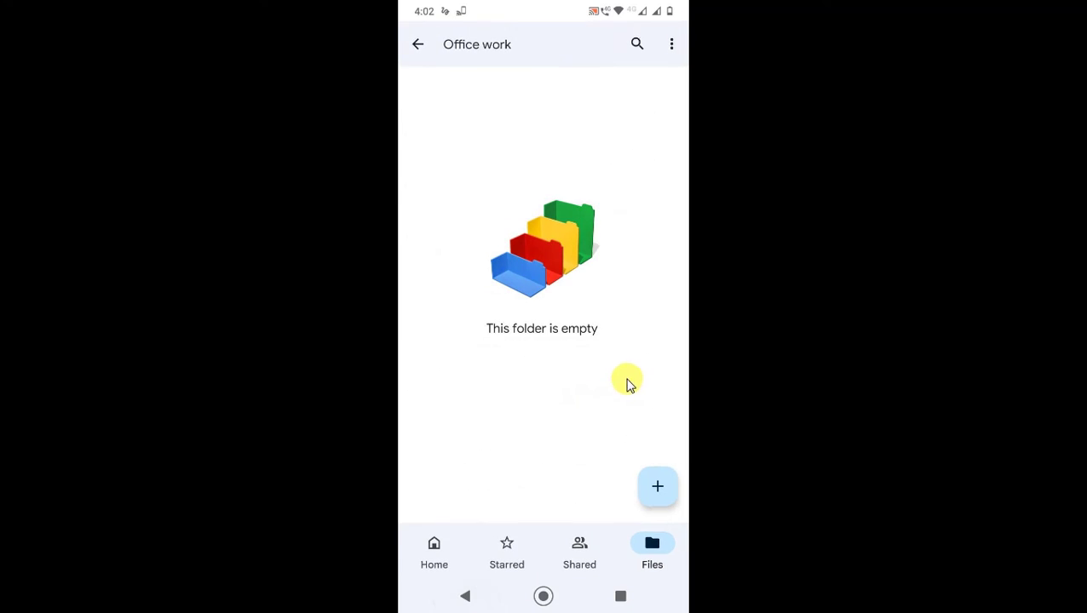
right_click(635, 457)
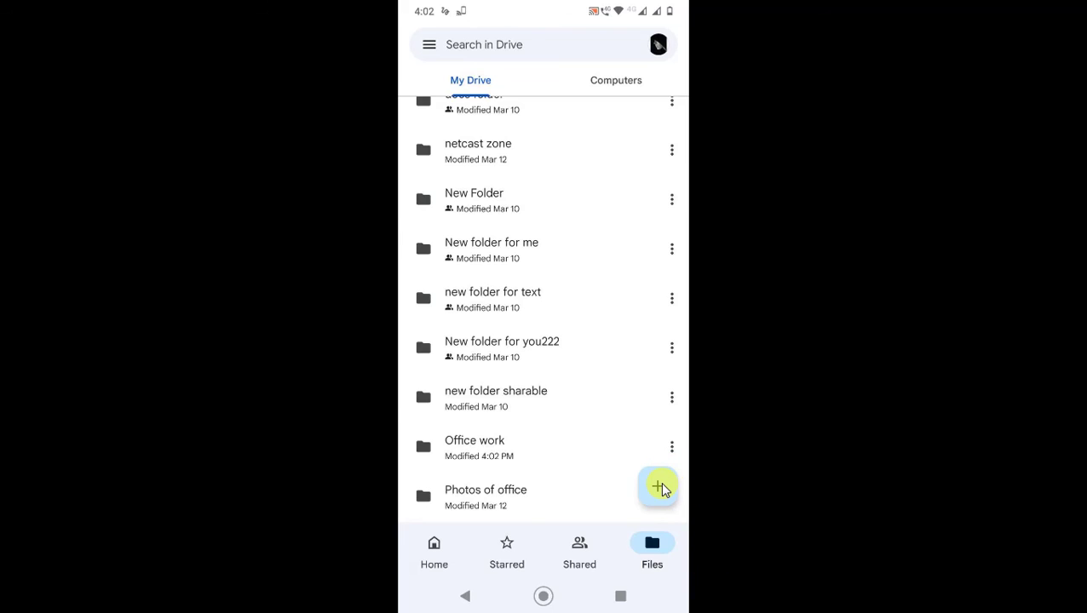
left_click(660, 487)
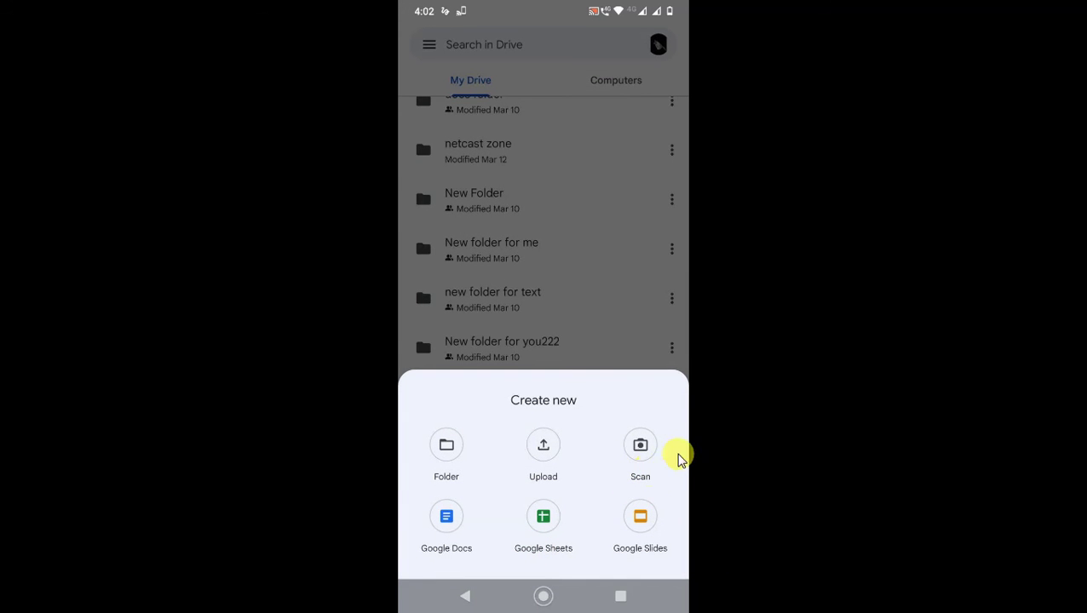
right_click(641, 452)
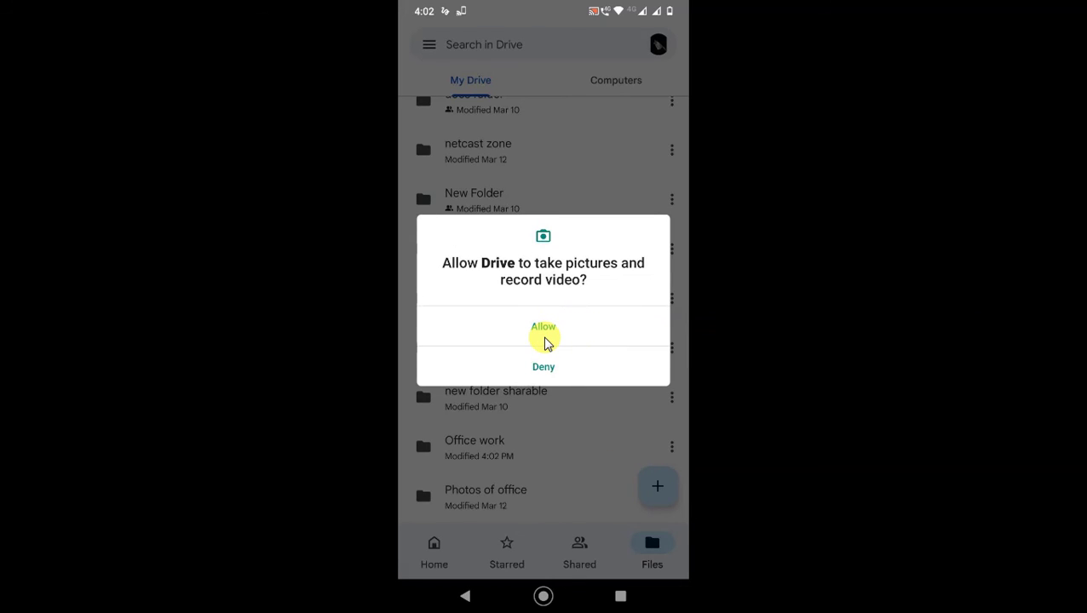
left_click(571, 401)
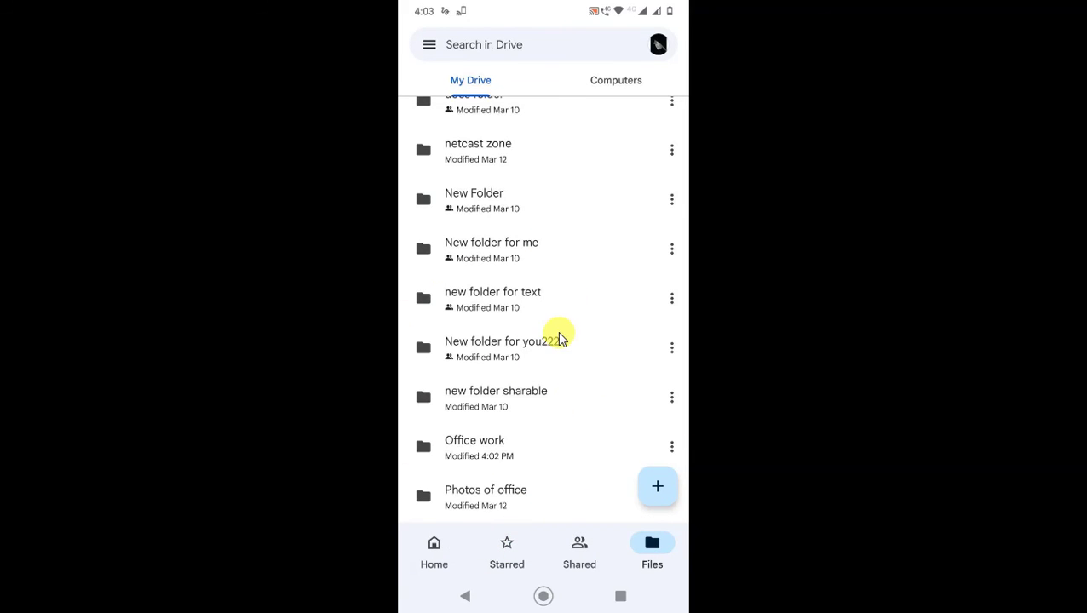
left_click(657, 486)
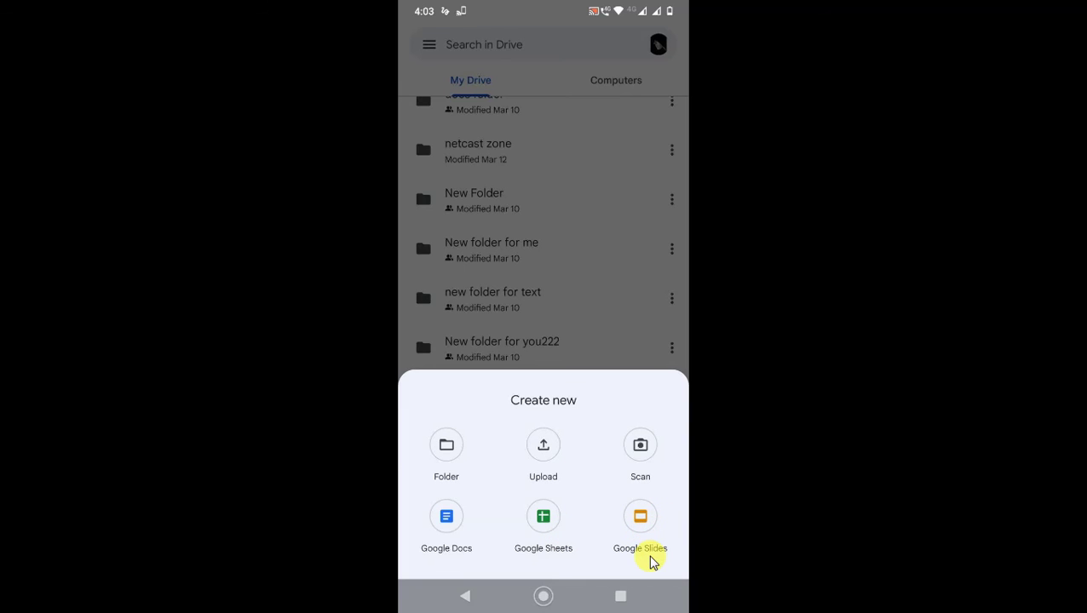
key("Escape")
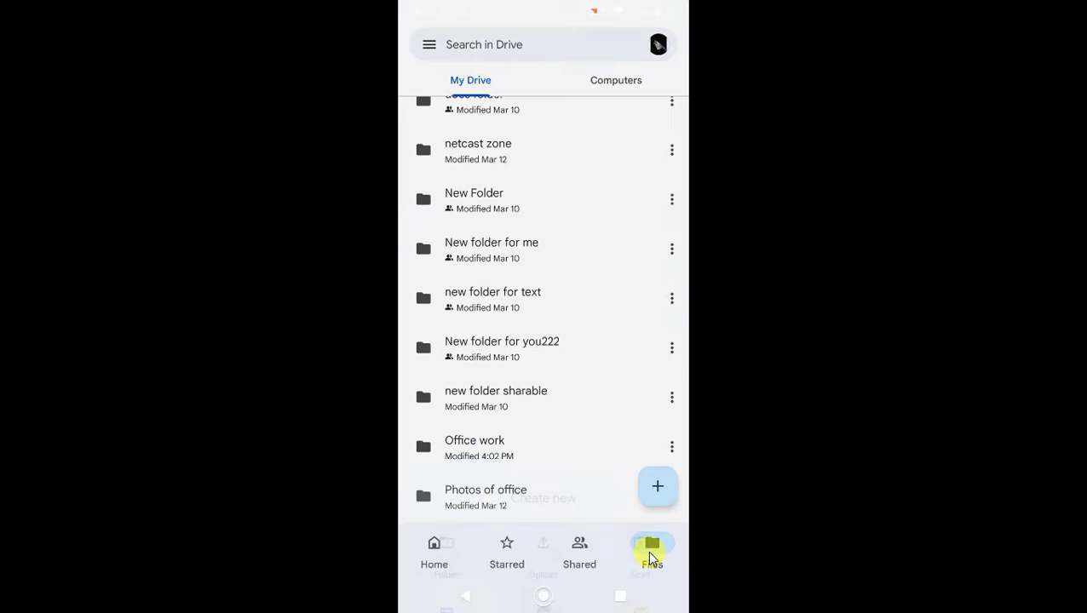